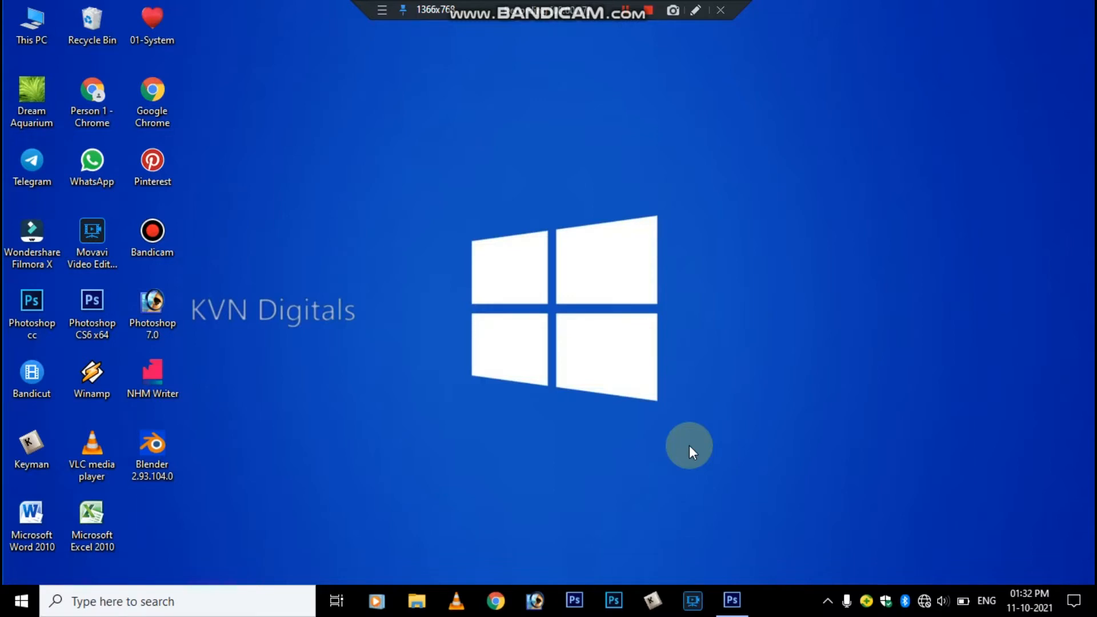
Switch to Photoshop and start a new document with a width of 30 inches
{"action": "left_click", "coordinate": [733, 599]}
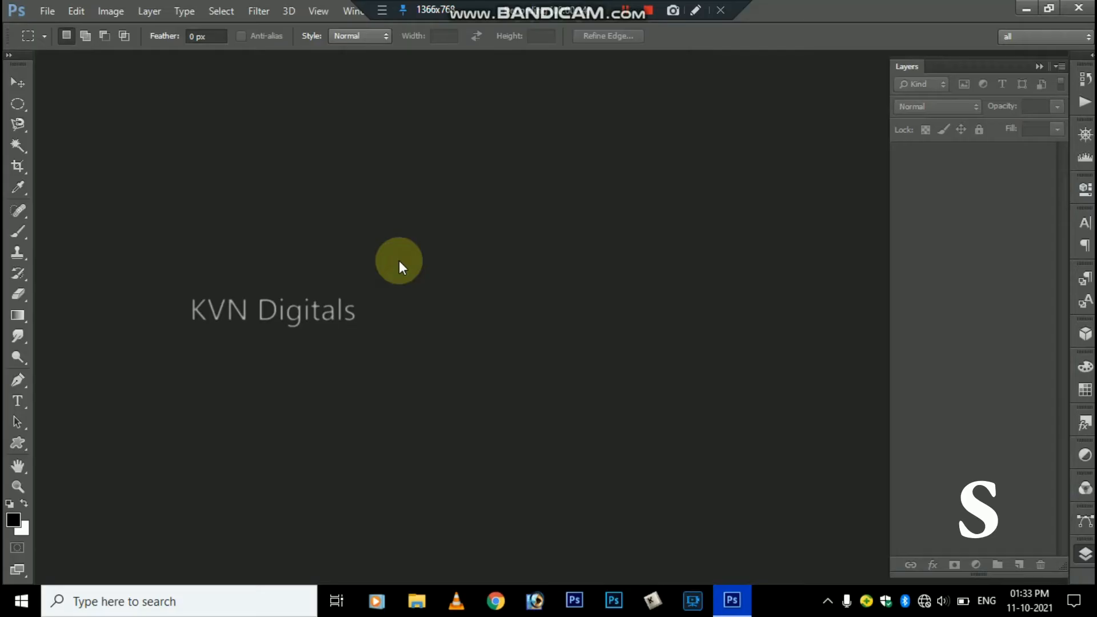
{"action": "key", "text": "ctrl+n"}
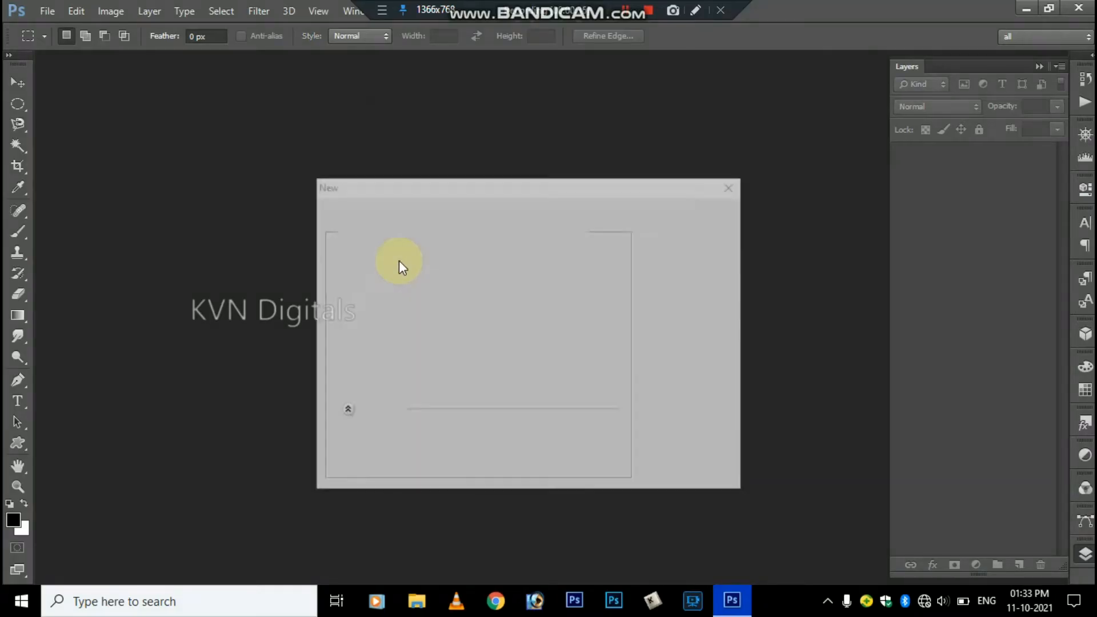
{"action": "key", "text": "Tab"}
{"action": "key", "text": "Tab"}
{"action": "key", "text": "BackSpace"}
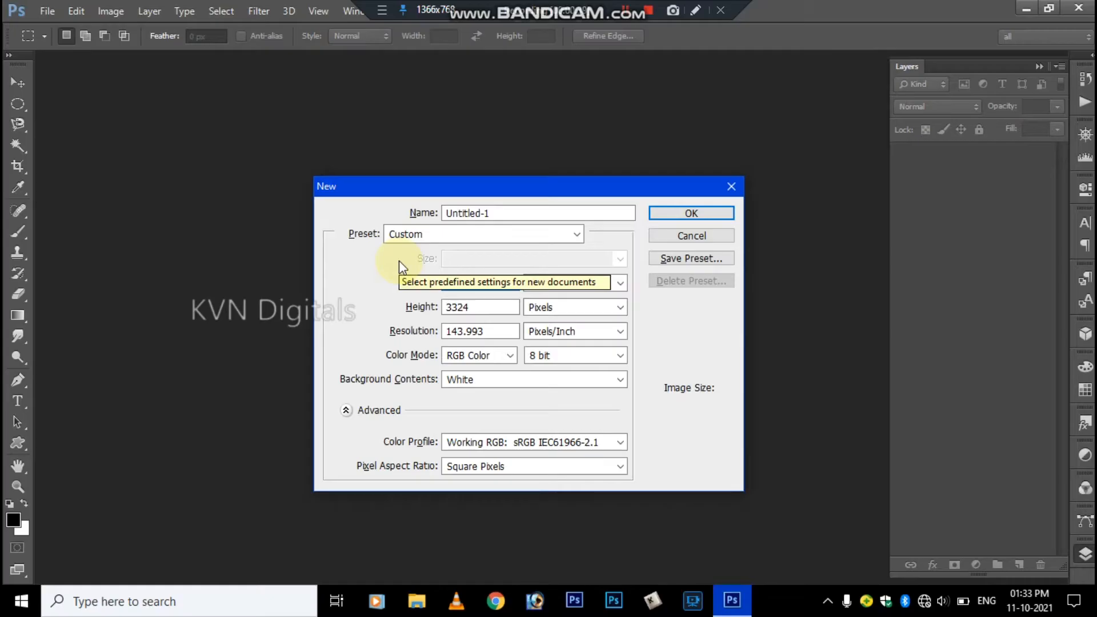
{"action": "type", "text": "30"}
{"action": "key", "text": "Tab"}
{"action": "key", "text": "Down"}
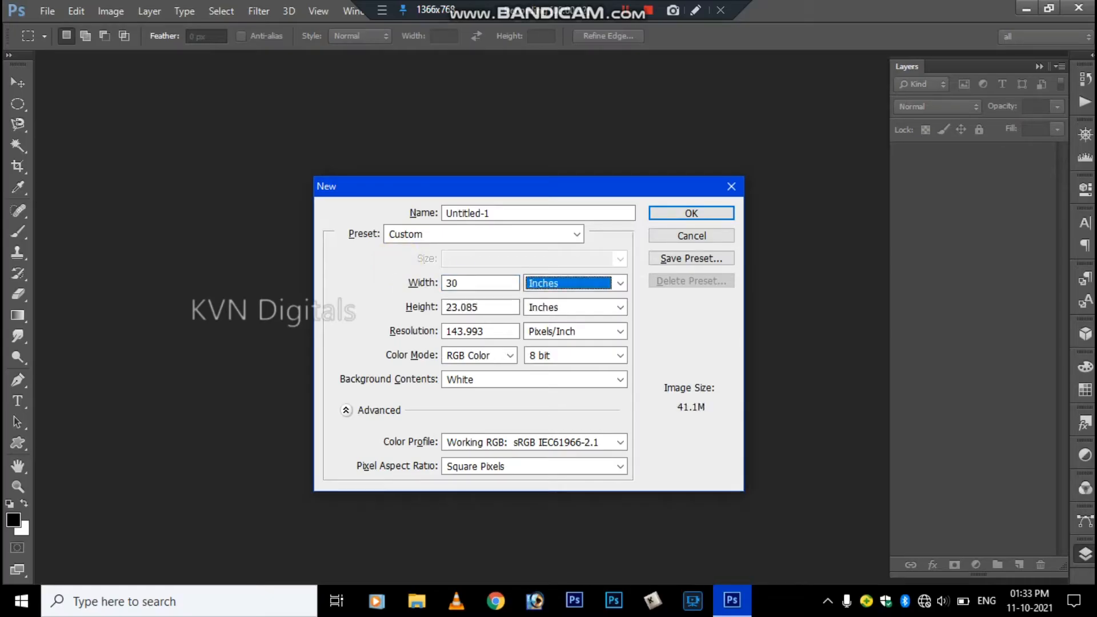
Create the document with a height of 14 inches and a resolution of 300 pixels/inch, and dock its window
{"action": "key", "text": "Tab"}
{"action": "key", "text": "BackSpace"}
{"action": "type", "text": "14"}
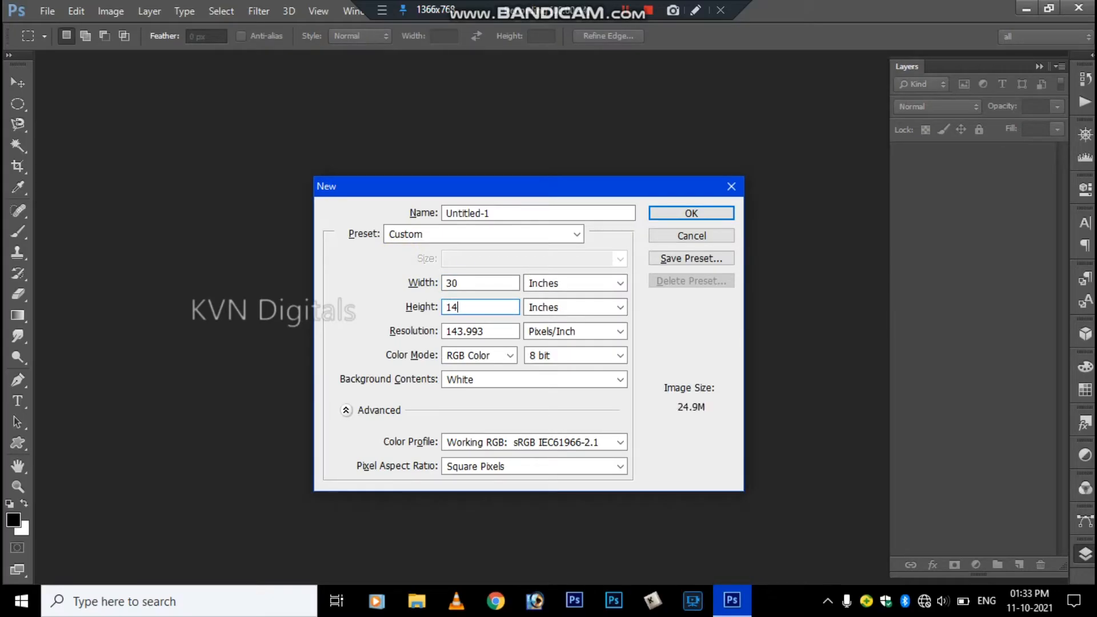
{"action": "key", "text": "Tab"}
{"action": "key", "text": "Tab"}
{"action": "key", "text": "BackSpace"}
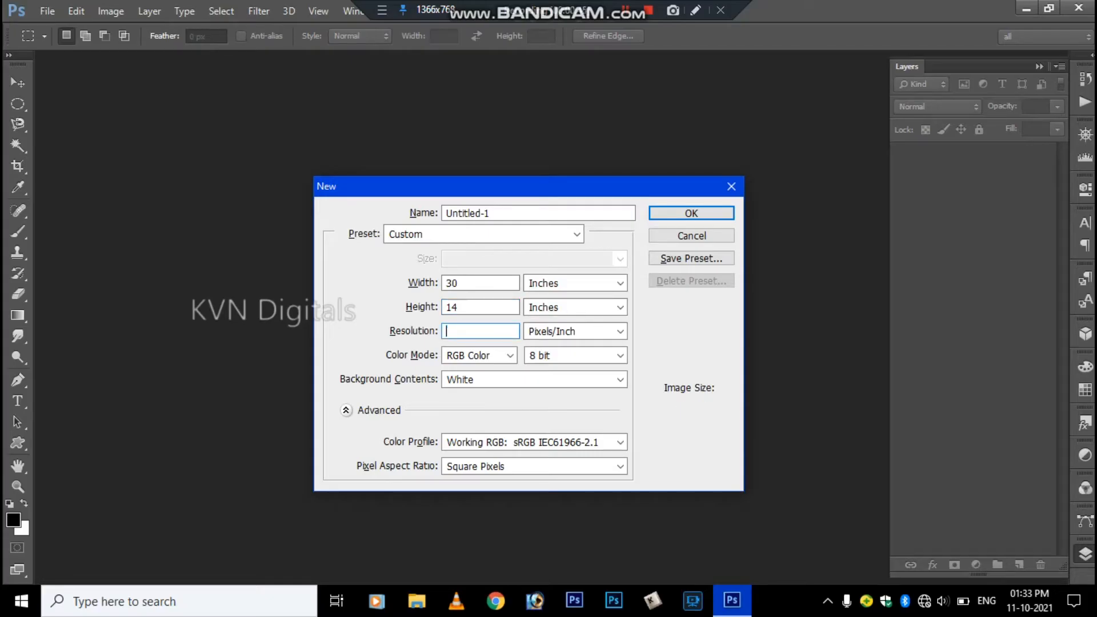
{"action": "type", "text": "300"}
{"action": "key", "text": "Return"}
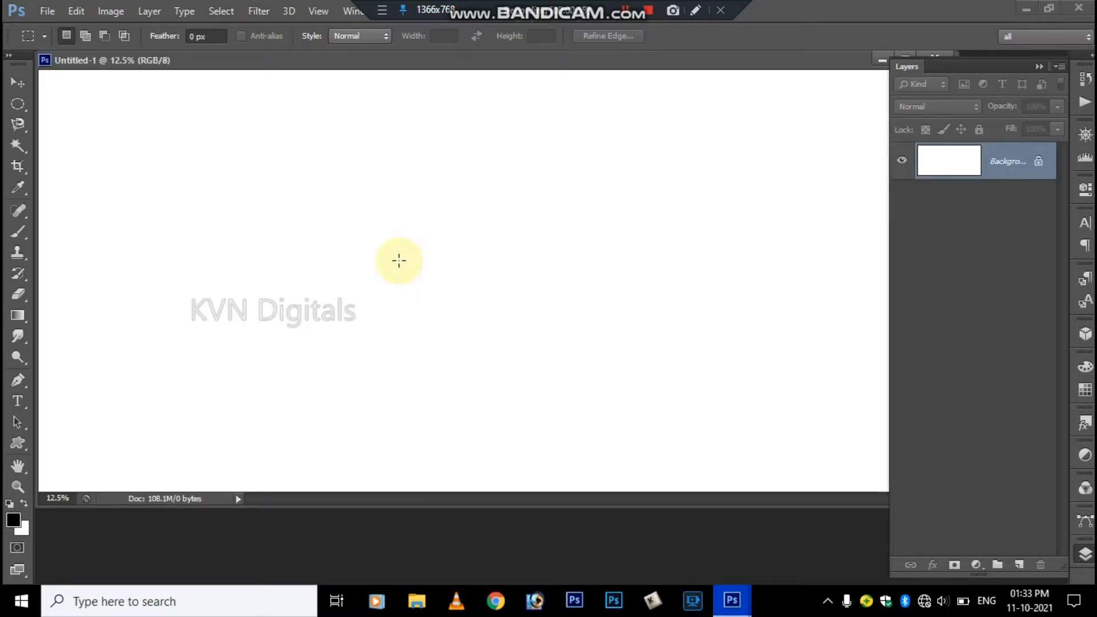
{"action": "left_click_drag", "start_coordinate": [365, 53], "coordinate": [345, 53]}
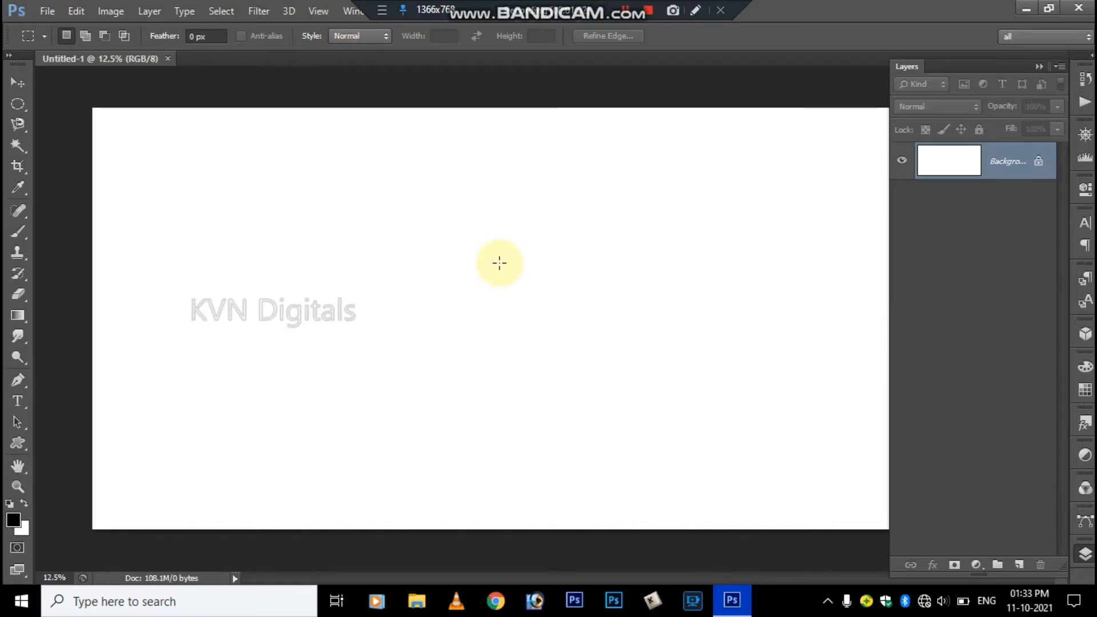
Copy the entire multicolour gradient image from the background folder, close it, and paste it into the blank document
{"action": "key", "text": "ctrl+o"}
{"action": "double_click", "coordinate": [618, 174]}
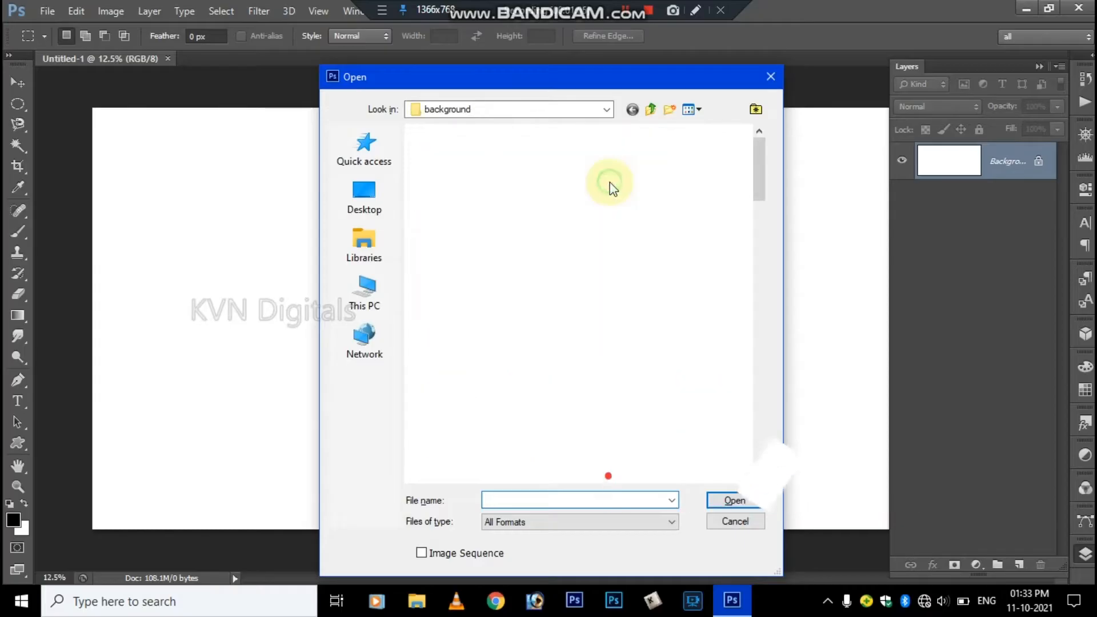
{"action": "double_click", "coordinate": [694, 260]}
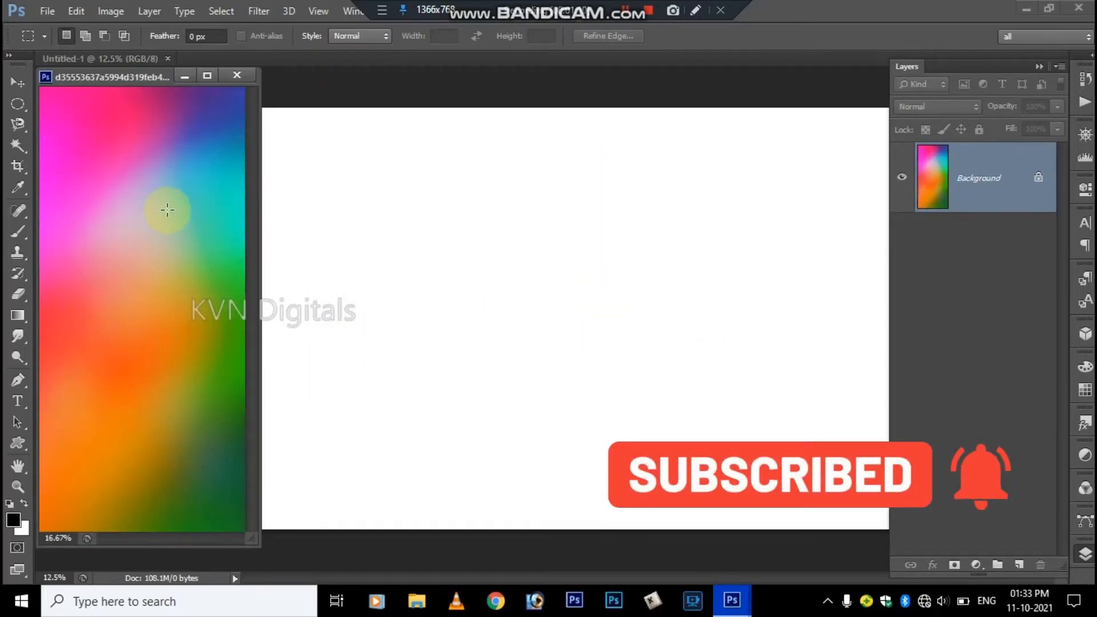
{"action": "key", "text": "ctrl+a"}
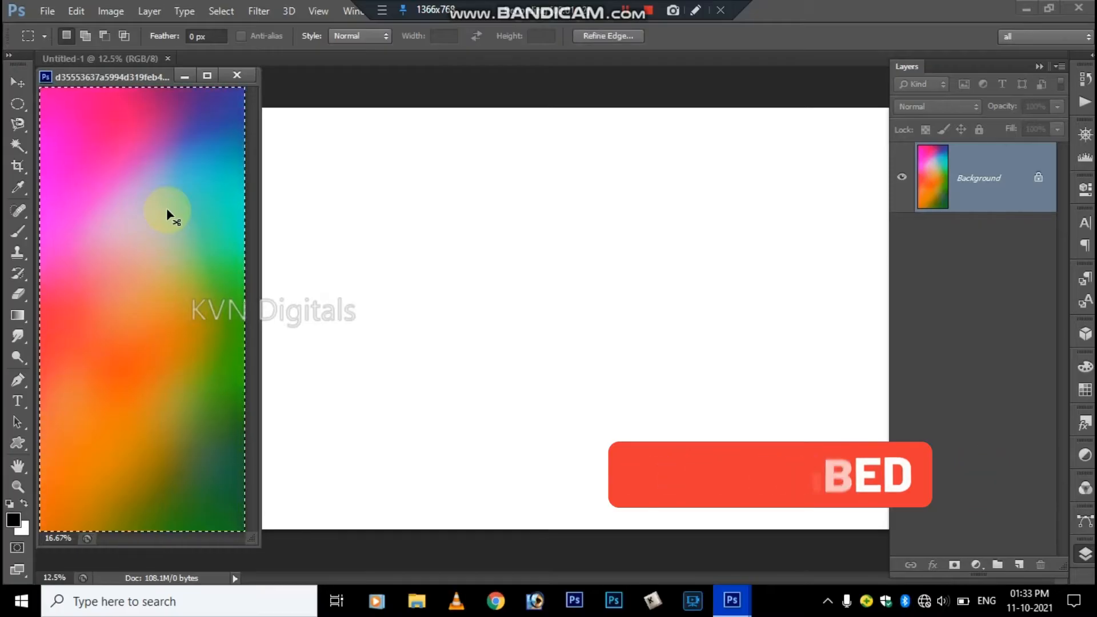
{"action": "left_click", "coordinate": [236, 75]}
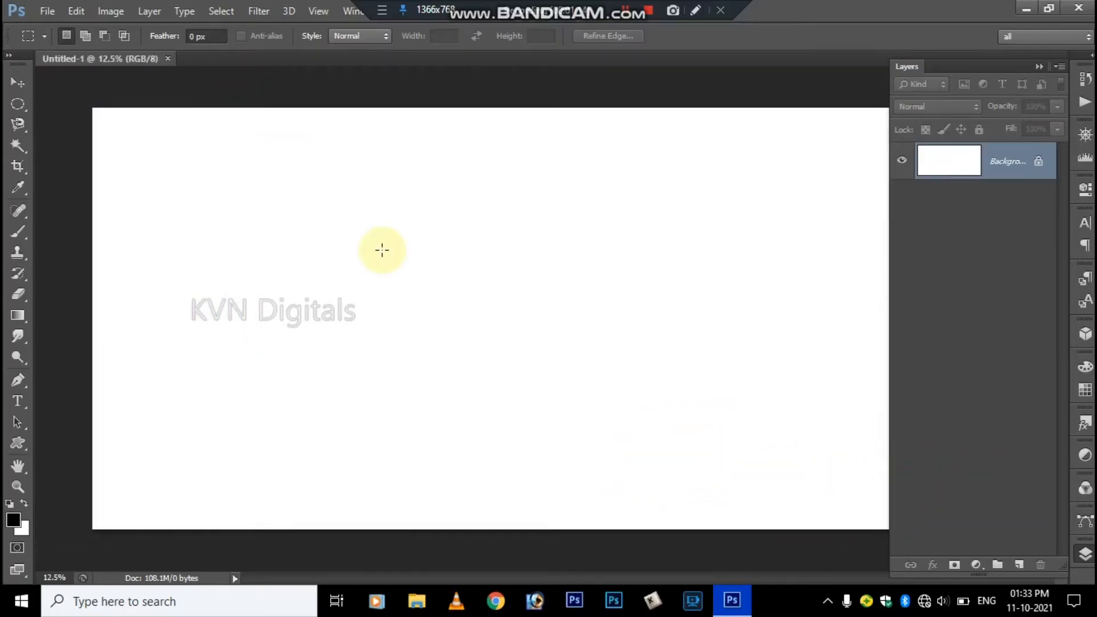
{"action": "key", "text": "ctrl+v"}
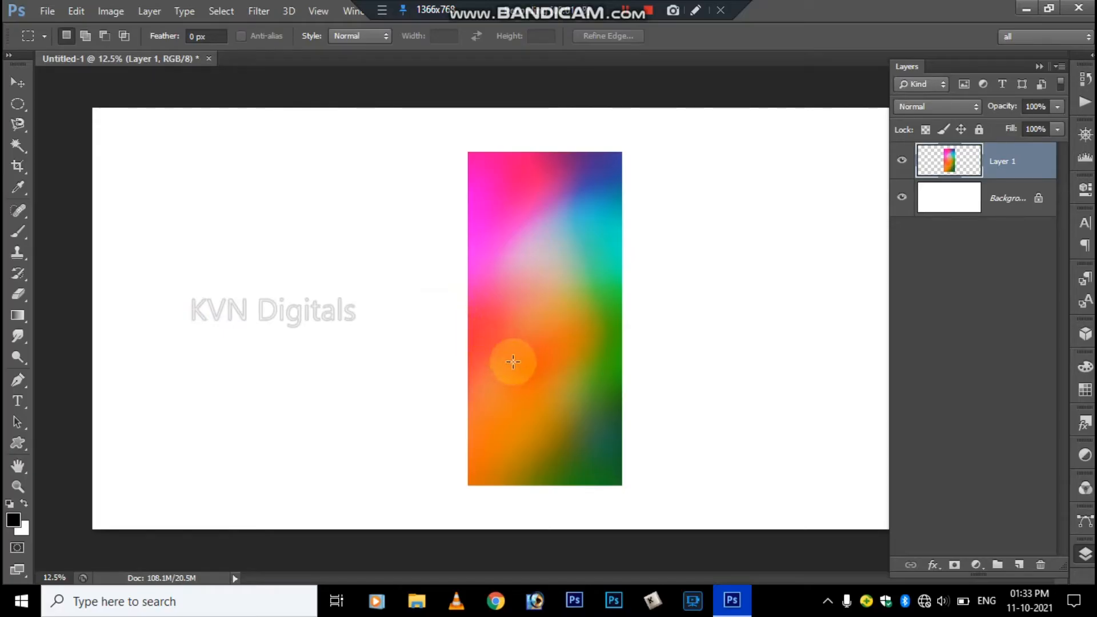
Rotate the pasted gradient a quarter turn counterclockwise and enlarge it until it covers the whole canvas
{"action": "key", "text": "ctrl+t"}
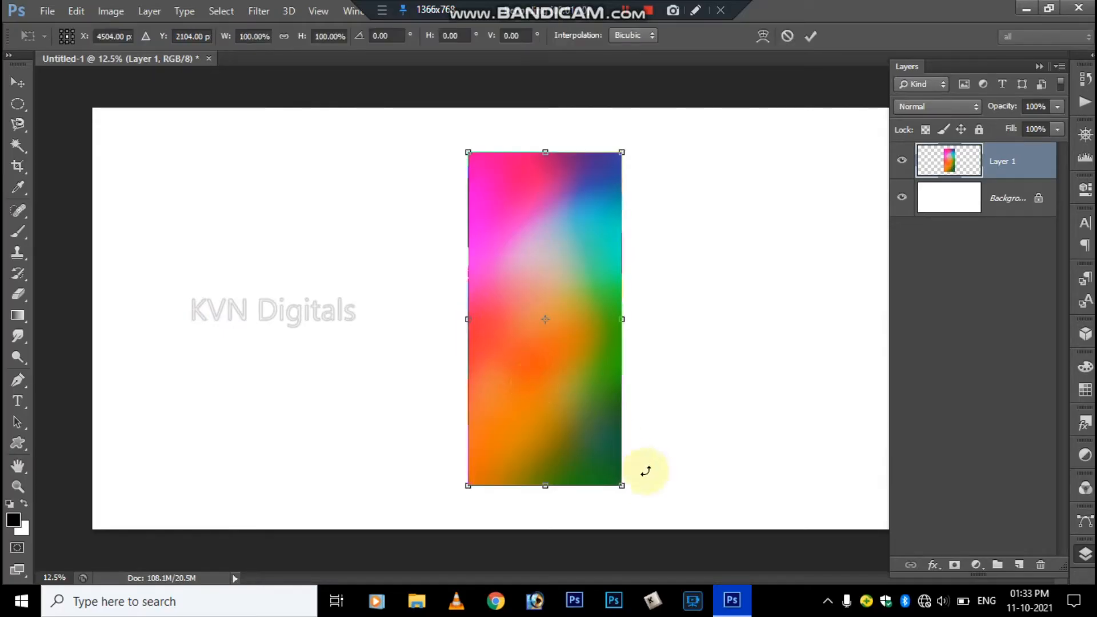
{"action": "left_click_drag", "start_coordinate": [637, 485], "coordinate": [710, 228]}
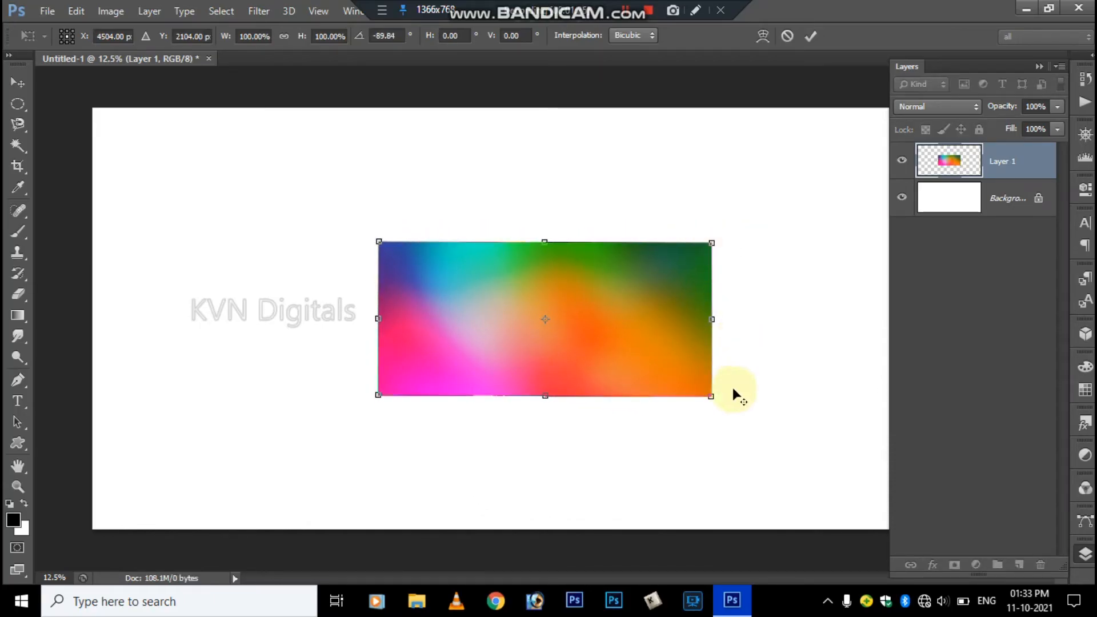
{"action": "left_click_drag", "start_coordinate": [711, 396], "coordinate": [832, 468]}
{"action": "key", "text": "Tab"}
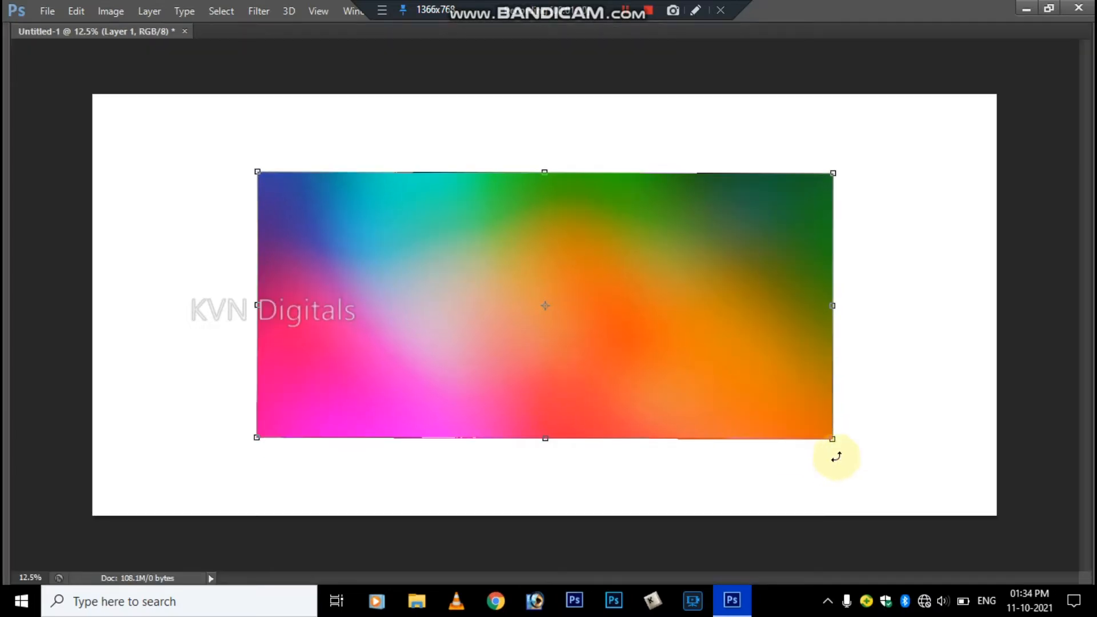
{"action": "left_click_drag", "start_coordinate": [833, 441], "coordinate": [994, 522]}
{"action": "left_click_drag", "start_coordinate": [544, 106], "coordinate": [546, 97]}
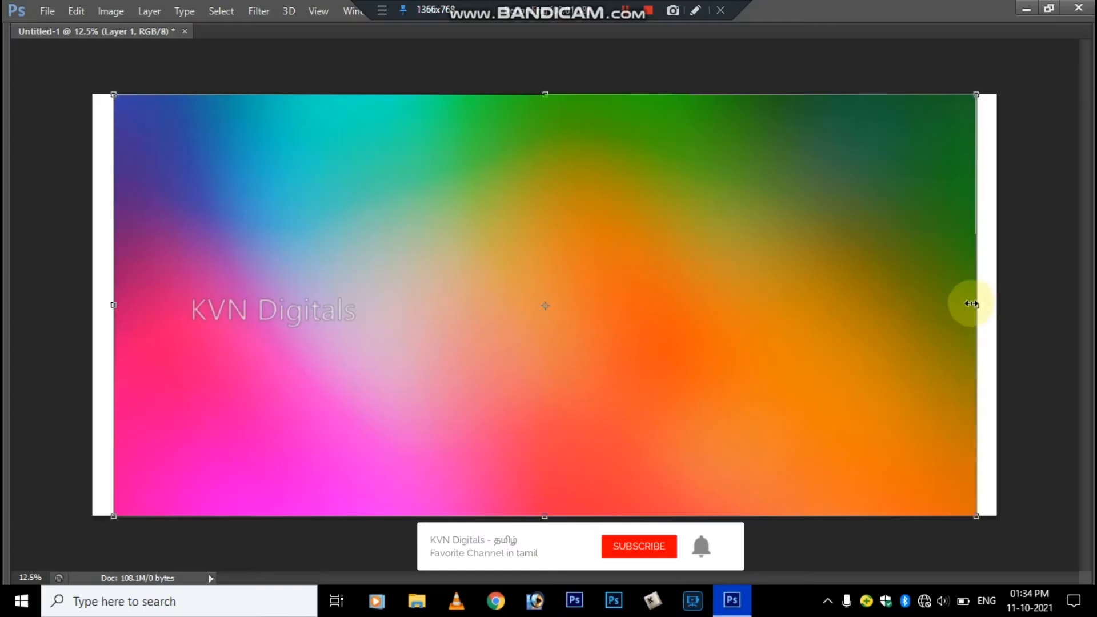
{"action": "left_click_drag", "start_coordinate": [977, 306], "coordinate": [1004, 305]}
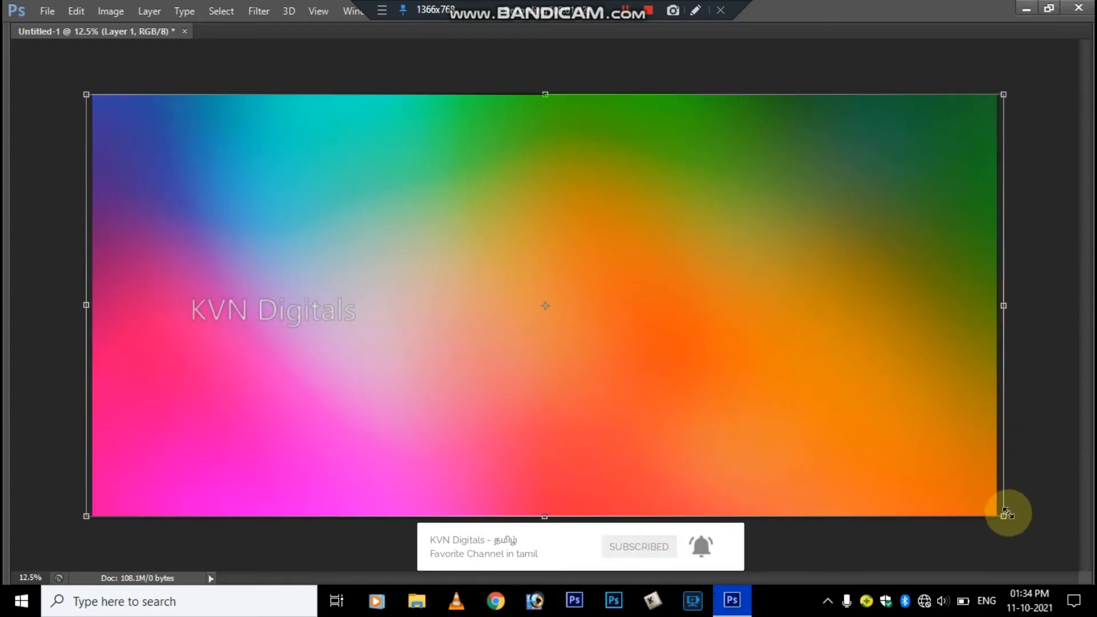
{"action": "left_click_drag", "start_coordinate": [1004, 516], "coordinate": [1013, 520]}
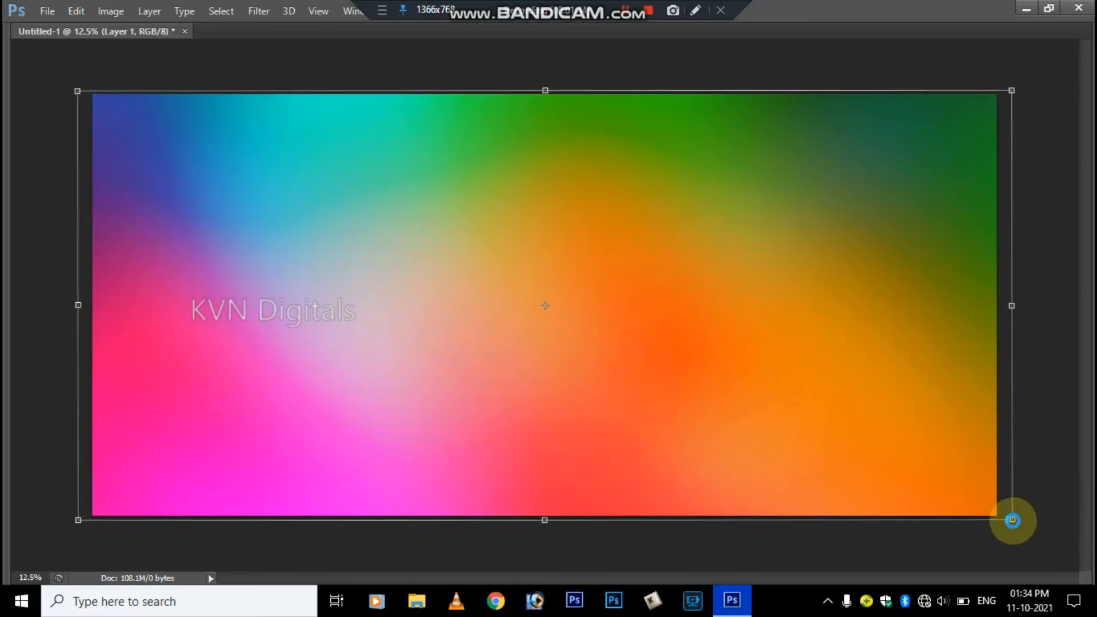
{"action": "left_click", "coordinate": [753, 248]}
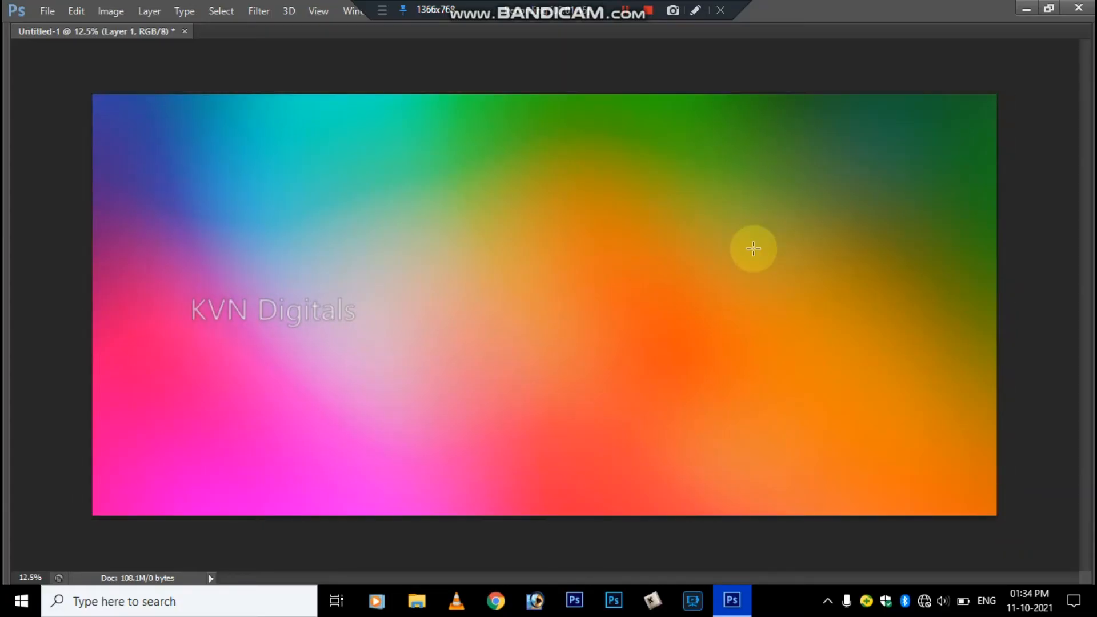
Open the file s poja.psd from Local Disk (E:)
{"action": "key", "text": "ctrl+o"}
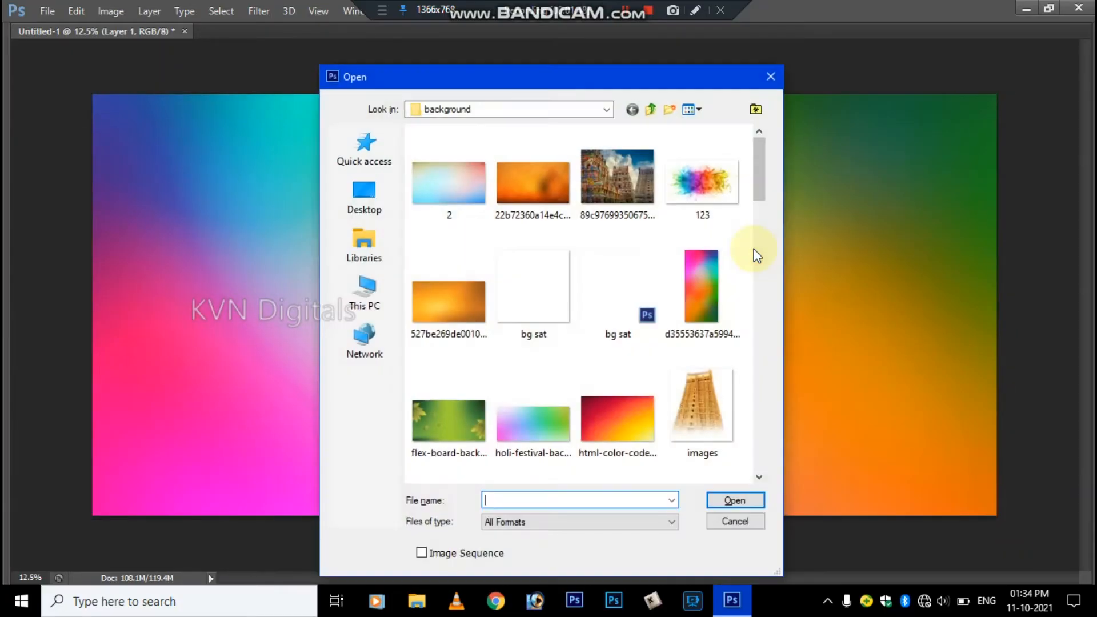
{"action": "left_click", "coordinate": [383, 303]}
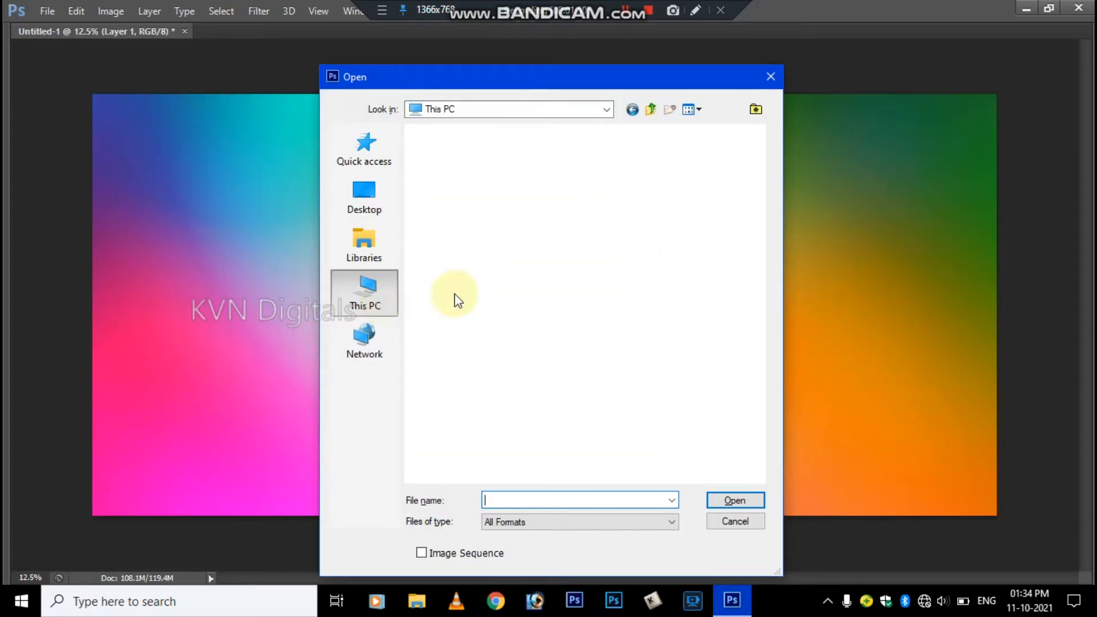
{"action": "scroll", "coordinate": [539, 368], "scroll_direction": "down", "scroll_amount": 2}
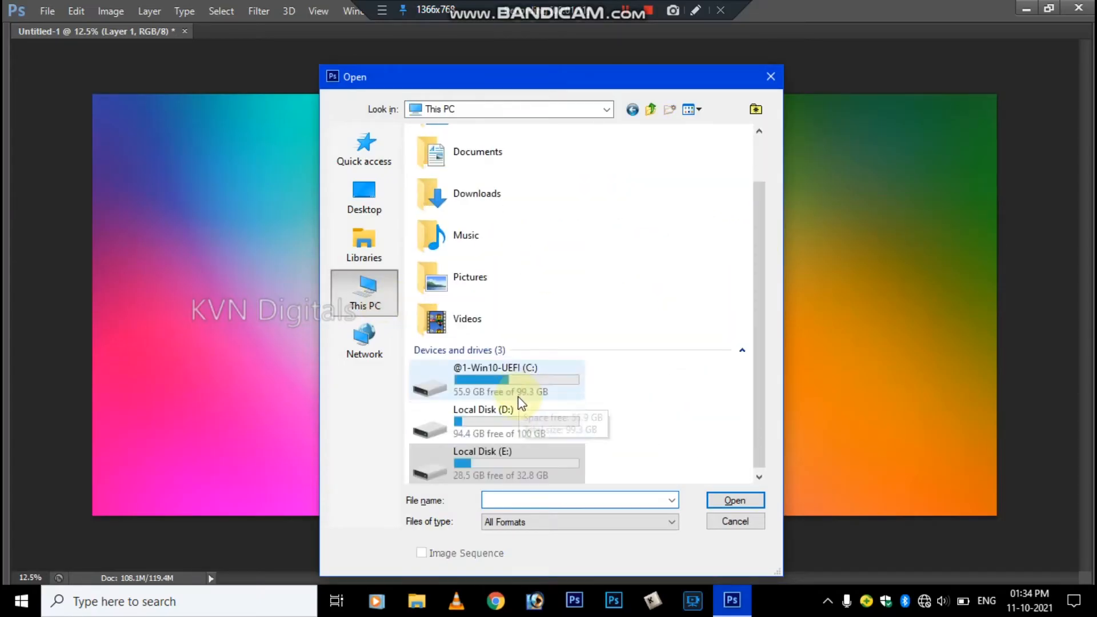
{"action": "double_click", "coordinate": [512, 461]}
{"action": "left_click_drag", "start_coordinate": [760, 156], "coordinate": [750, 330]}
{"action": "double_click", "coordinate": [631, 236]}
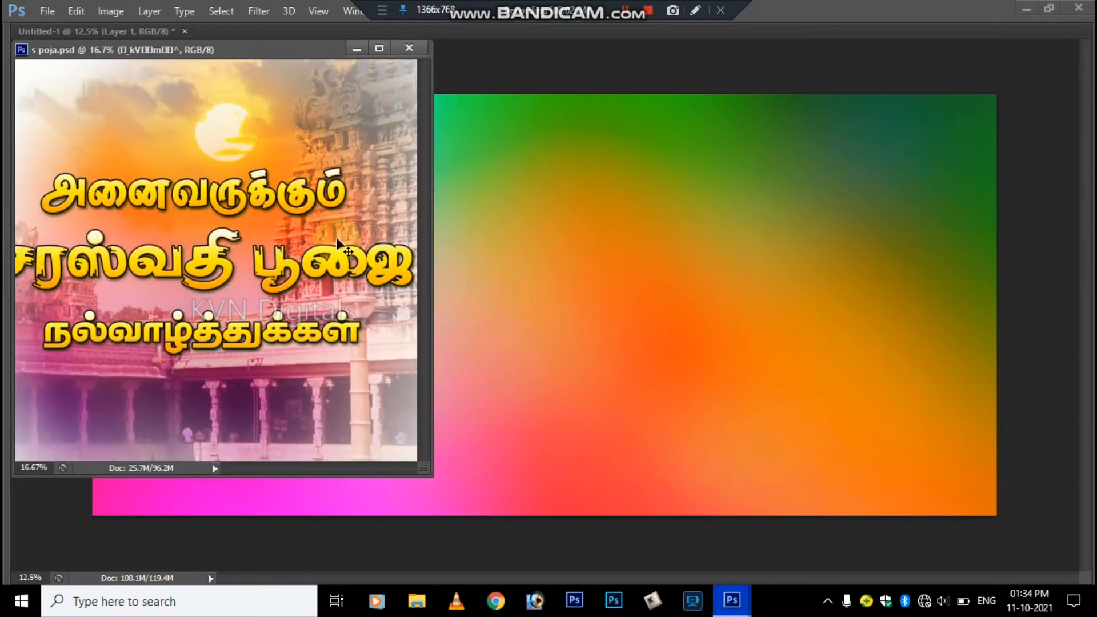
Copy the temple picture on Layer 1 of s poja.psd onto the right half of the banner
{"action": "right_click", "coordinate": [320, 130]}
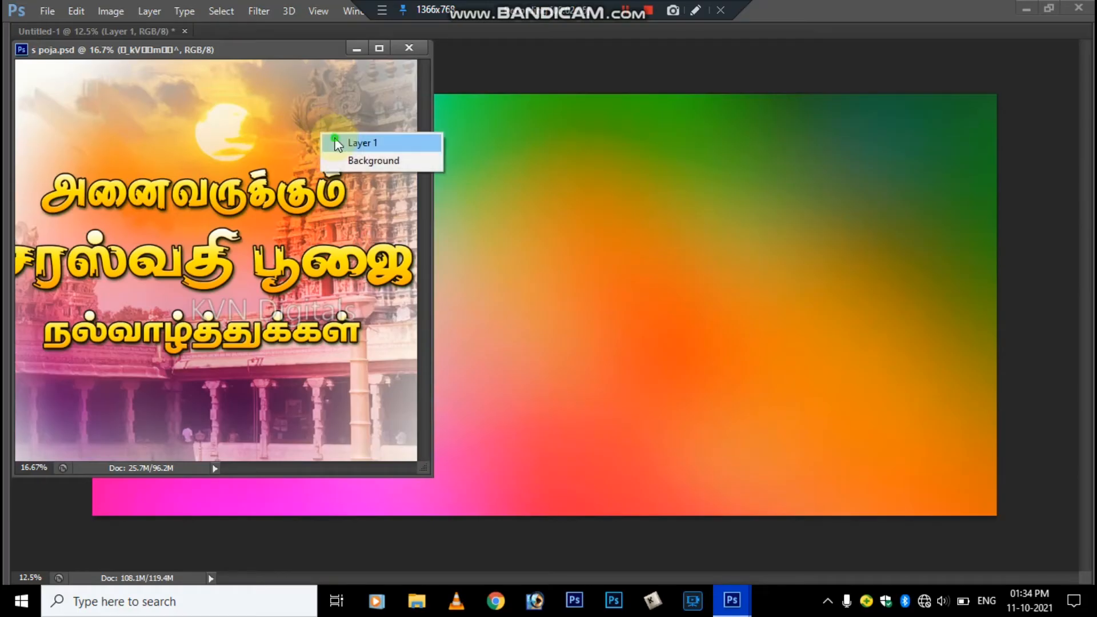
{"action": "left_click", "coordinate": [423, 141]}
{"action": "left_click_drag", "start_coordinate": [304, 130], "coordinate": [867, 174]}
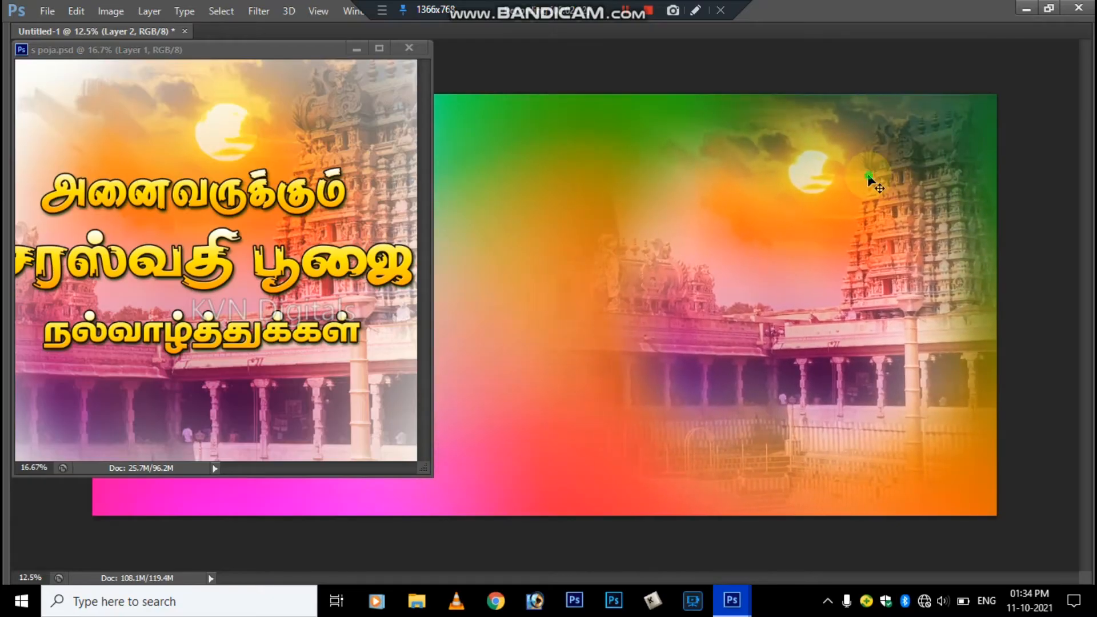
Copy the golden Tamil greeting text from s poja.psd into the banner and close the source file
{"action": "left_click", "coordinate": [300, 202]}
{"action": "right_click", "coordinate": [298, 195]}
{"action": "left_click", "coordinate": [314, 204]}
{"action": "left_click_drag", "start_coordinate": [285, 188], "coordinate": [685, 185]}
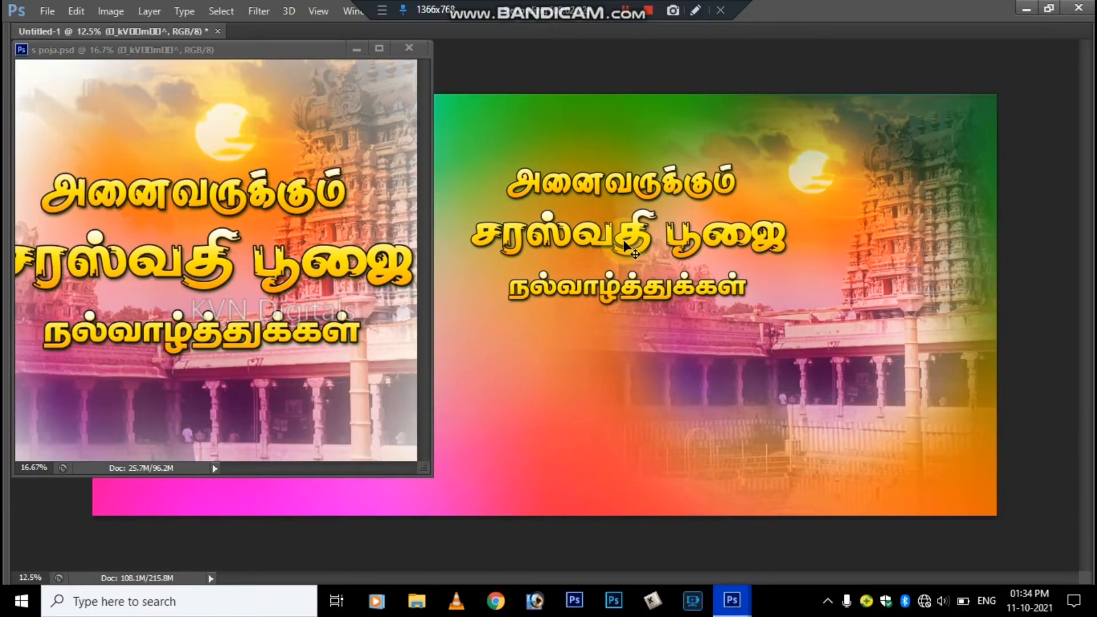
{"action": "left_click", "coordinate": [419, 47]}
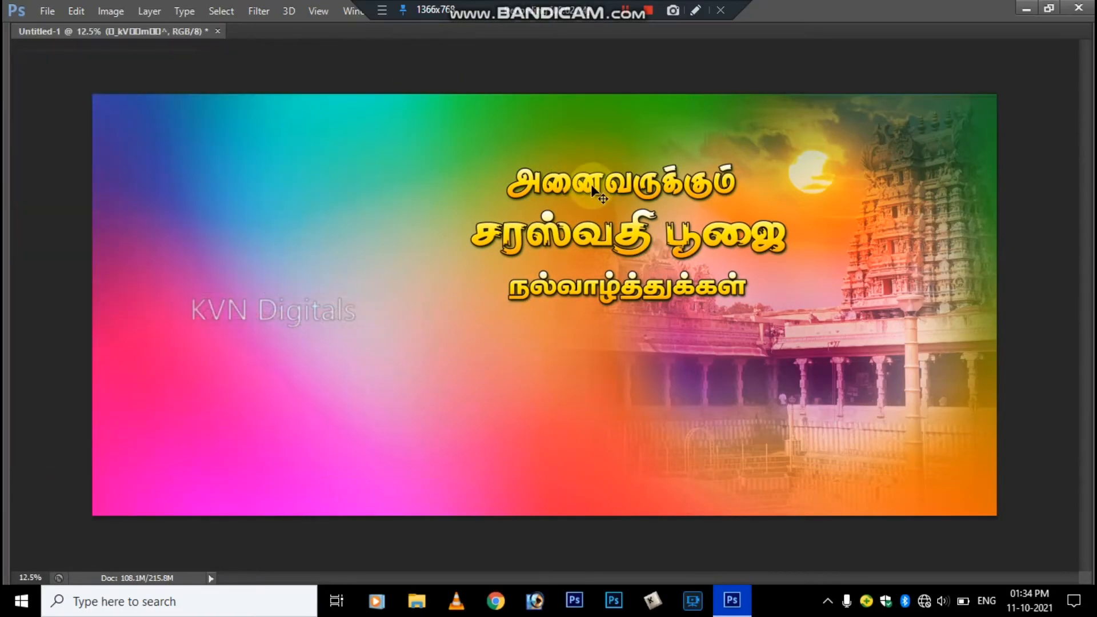
Move the Tamil greeting text to the left half of the banner, clear of the temple picture
{"action": "right_click", "coordinate": [616, 190]}
{"action": "left_click", "coordinate": [618, 194]}
{"action": "left_click_drag", "start_coordinate": [511, 198], "coordinate": [328, 231]}
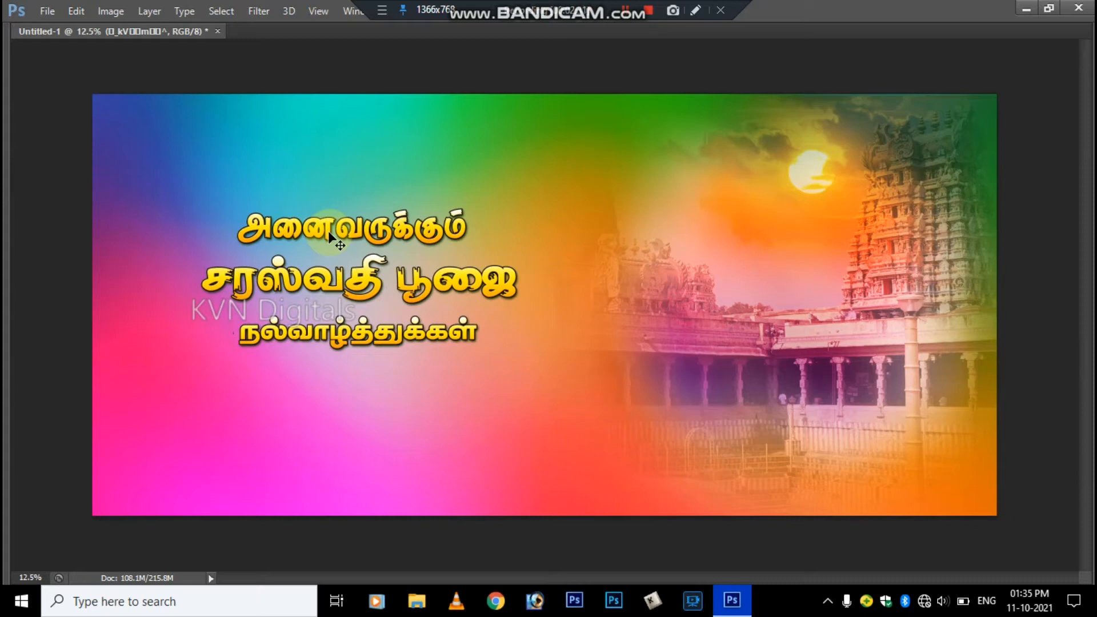
Open KVNDIGITALS (3).png from Local Disk (E:), copy the goddess figure beside the greeting text, and close the file
{"action": "key", "text": "ctrl+o"}
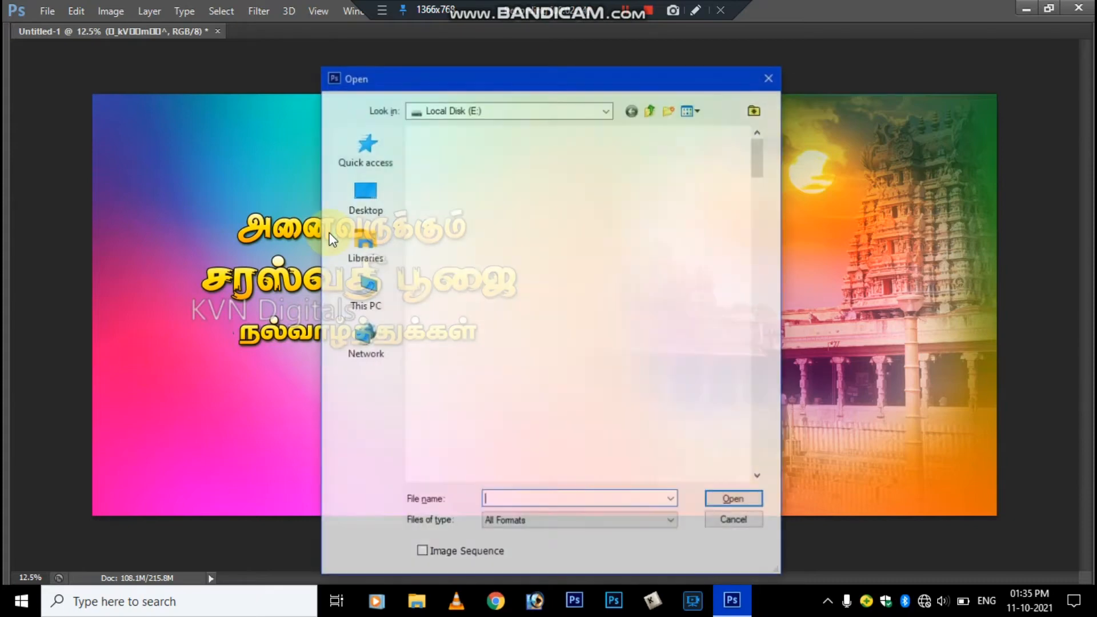
{"action": "left_click_drag", "start_coordinate": [755, 164], "coordinate": [752, 263]}
{"action": "double_click", "coordinate": [620, 295]}
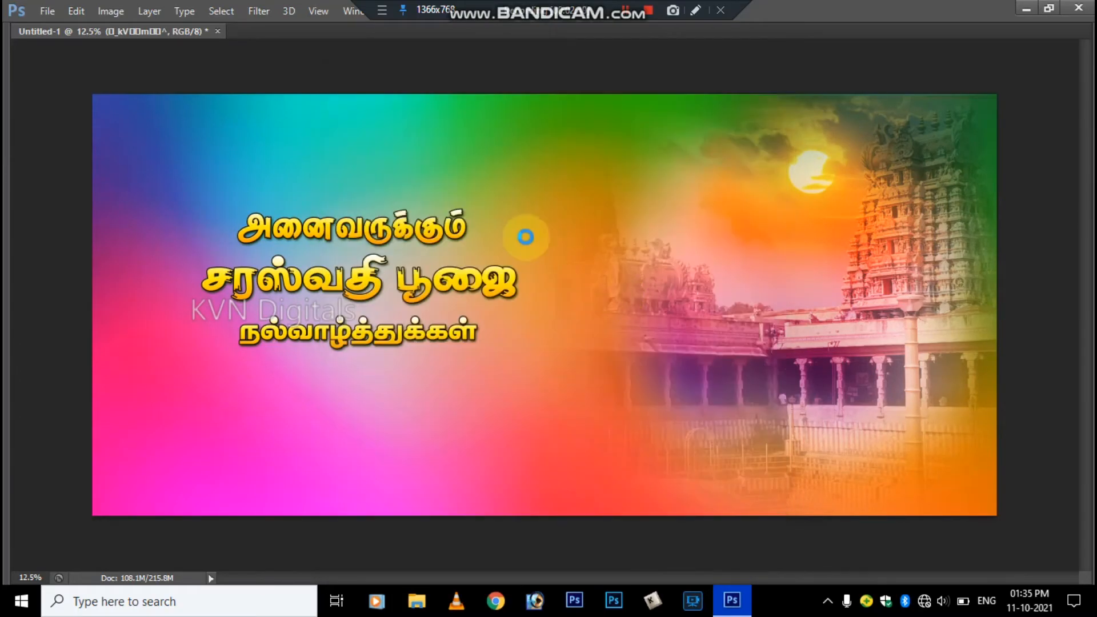
{"action": "left_click_drag", "start_coordinate": [164, 225], "coordinate": [608, 255]}
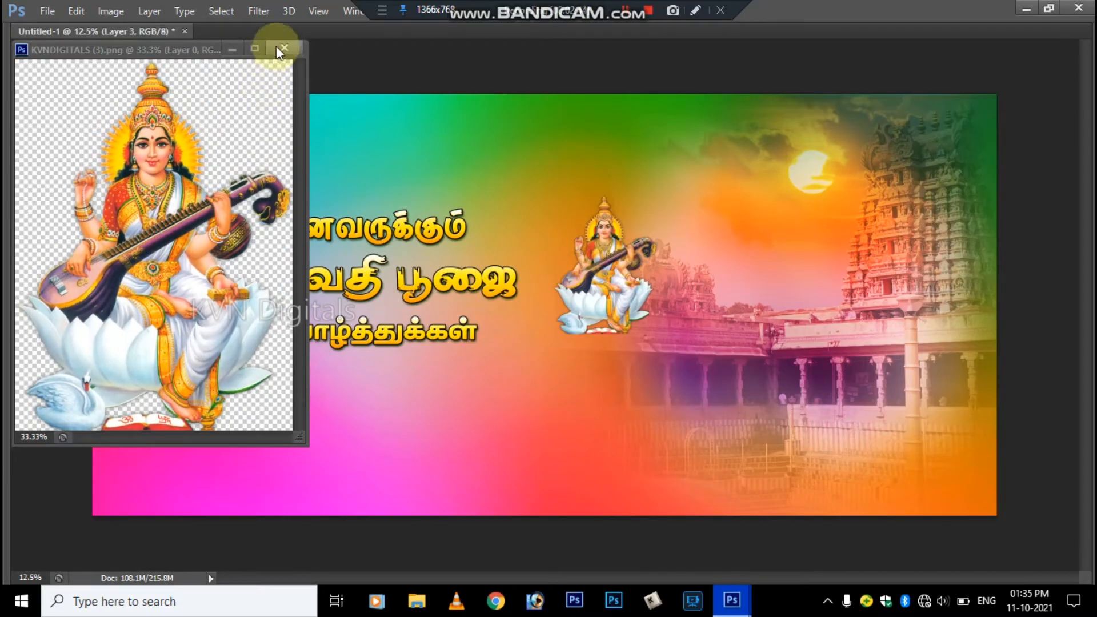
{"action": "left_click", "coordinate": [282, 47]}
Enlarge the goddess figure proportionally to nearly the banner's full height and place it just right of the centre
{"action": "right_click", "coordinate": [605, 269]}
{"action": "left_click", "coordinate": [627, 275]}
{"action": "key", "text": "ctrl+t"}
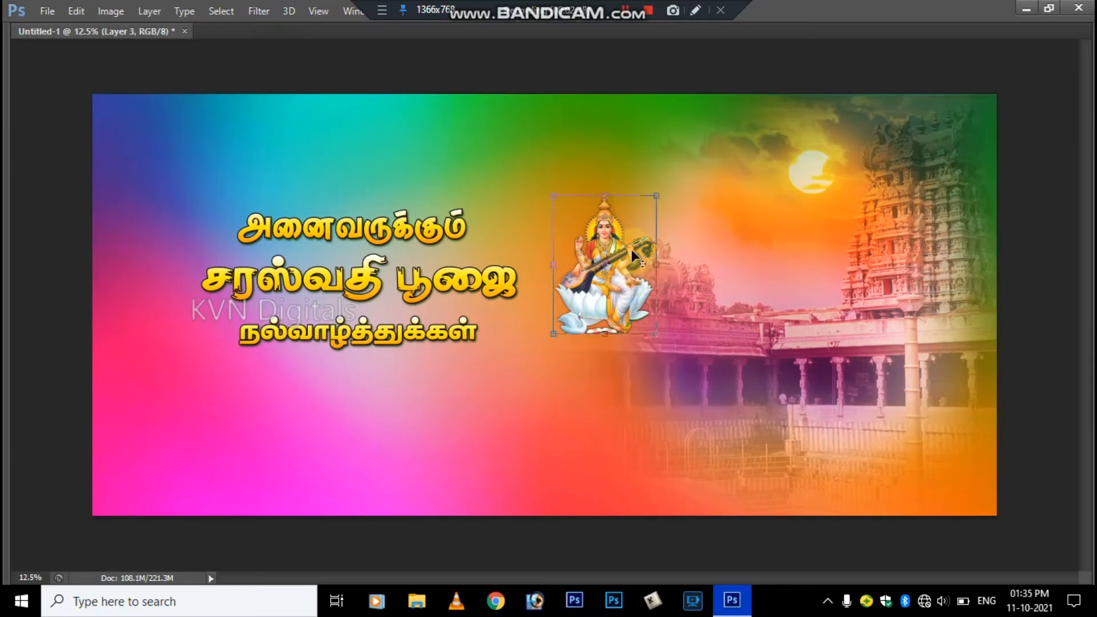
{"action": "left_click_drag", "start_coordinate": [656, 196], "coordinate": [716, 115]}
{"action": "left_click_drag", "start_coordinate": [612, 248], "coordinate": [656, 303]}
{"action": "left_click_drag", "start_coordinate": [760, 170], "coordinate": [827, 162]}
{"action": "key", "text": "Return"}
Shrink the goddess figure slightly about its centre with proportions kept, leaving it just right of the banner's centre
{"action": "left_click_drag", "start_coordinate": [656, 293], "coordinate": [674, 290]}
{"action": "key", "text": "ctrl+t"}
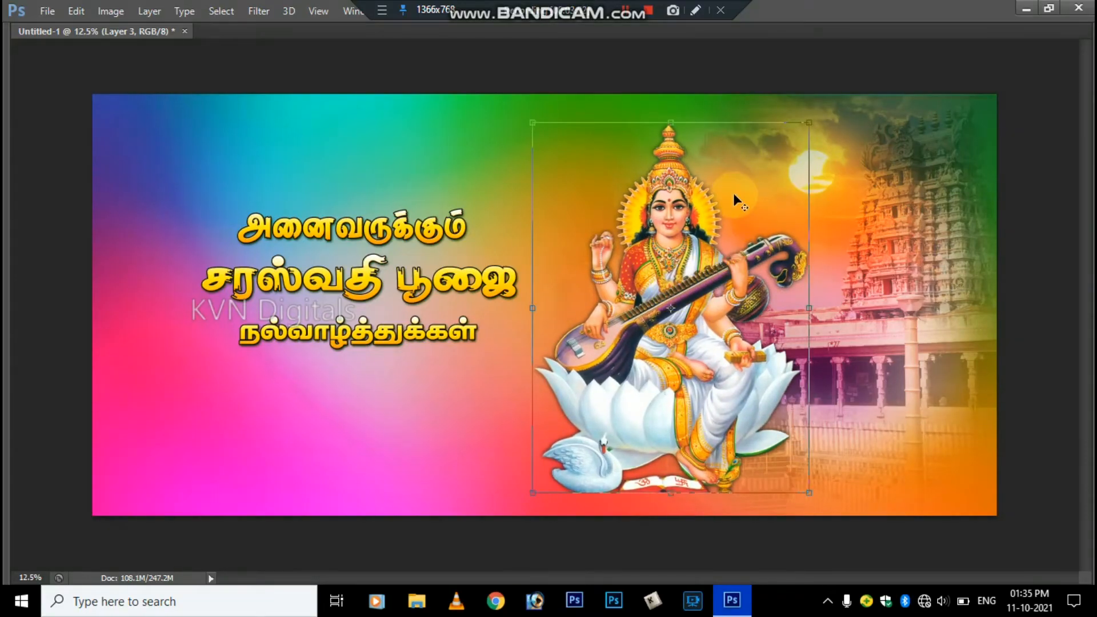
{"action": "left_click_drag", "start_coordinate": [805, 123], "coordinate": [802, 132]}
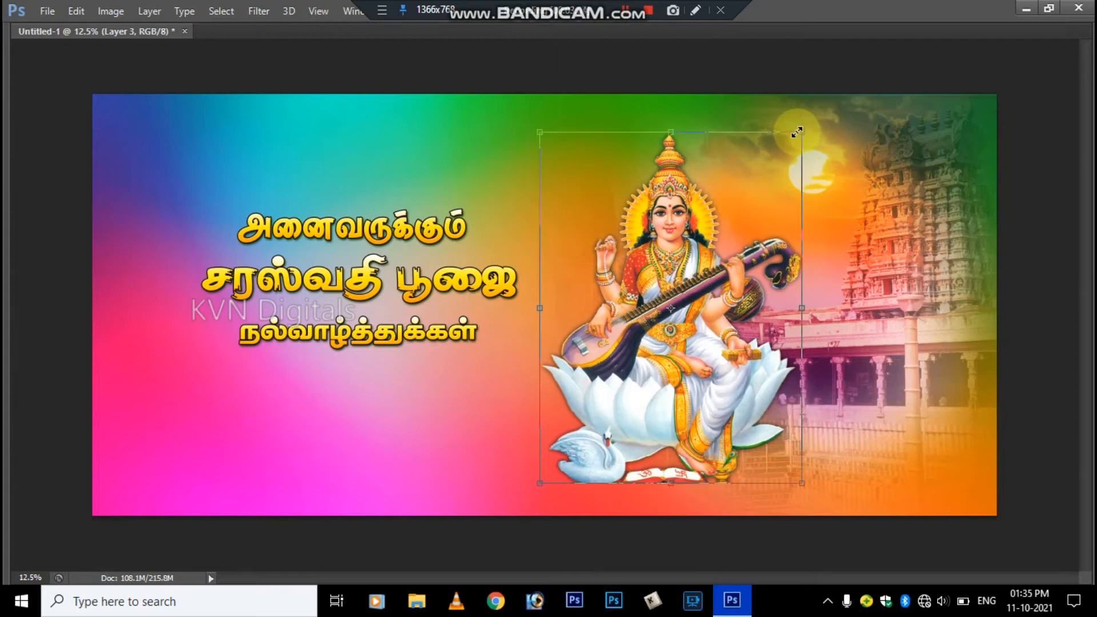
{"action": "key", "text": "Return"}
{"action": "left_click_drag", "start_coordinate": [669, 295], "coordinate": [668, 295]}
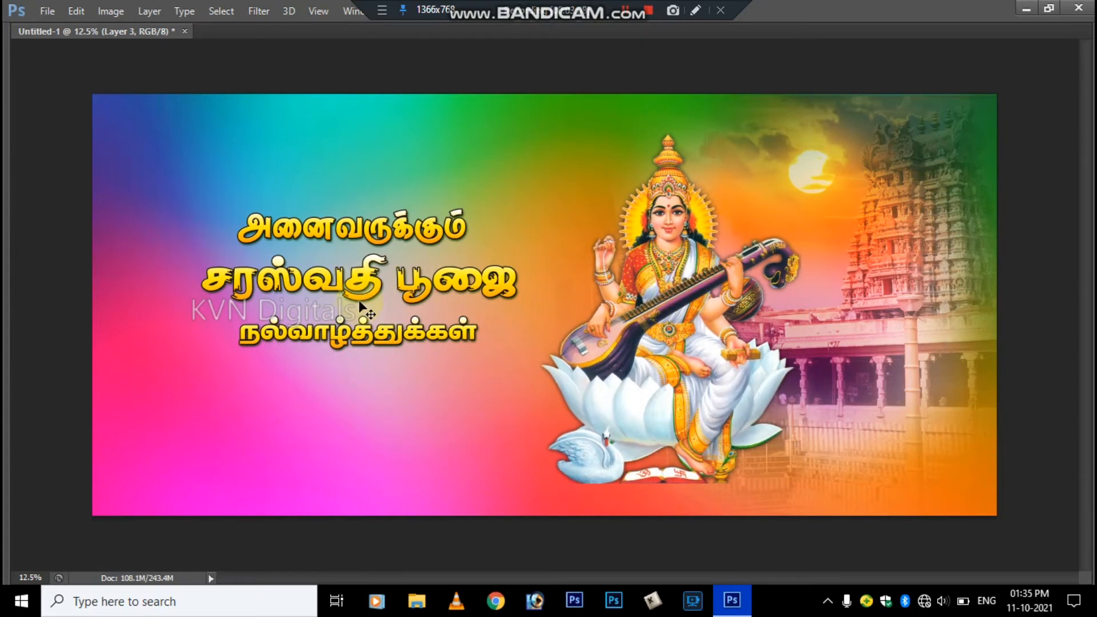
Copy the banana plant from MDE-3.png into the banner, close the source file, and place the plant in the upper-left corner
{"action": "key", "text": "ctrl+o"}
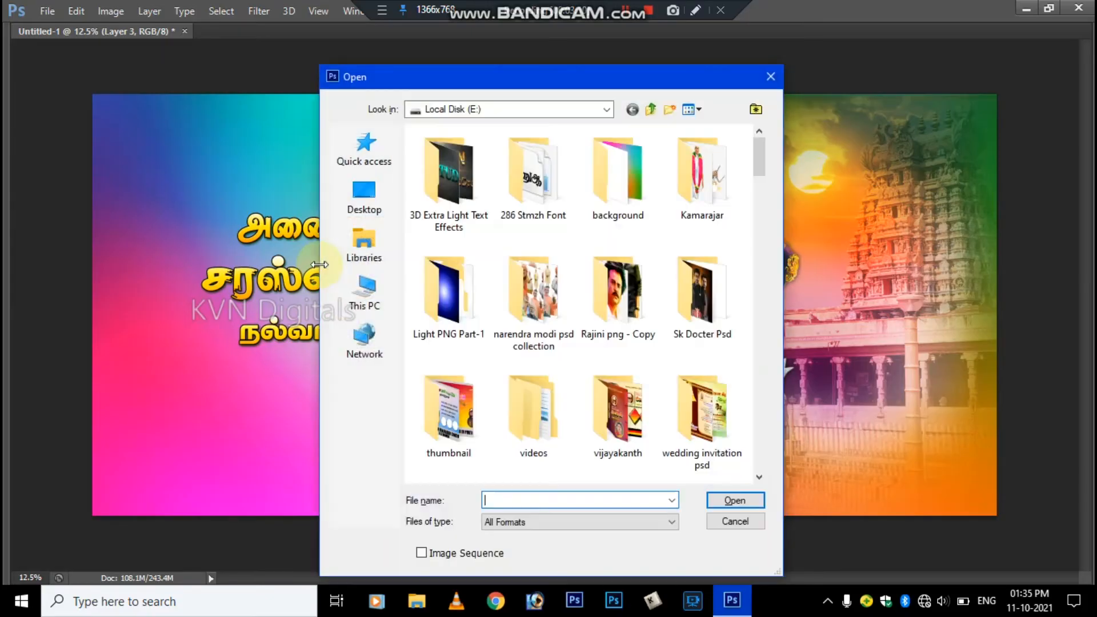
{"action": "left_click_drag", "start_coordinate": [765, 144], "coordinate": [750, 284]}
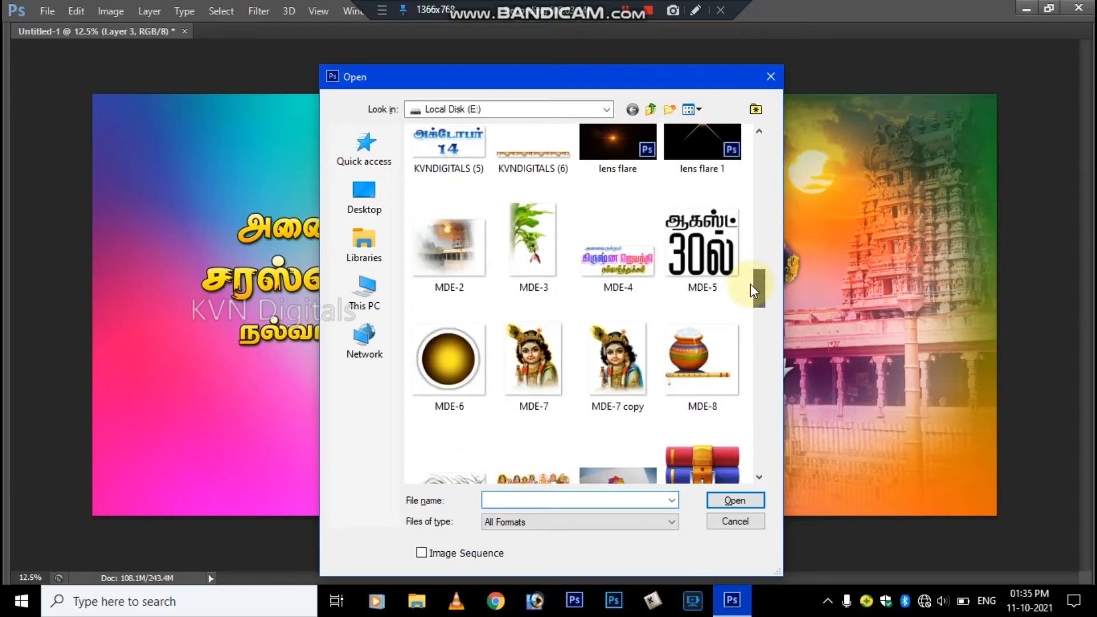
{"action": "double_click", "coordinate": [498, 258]}
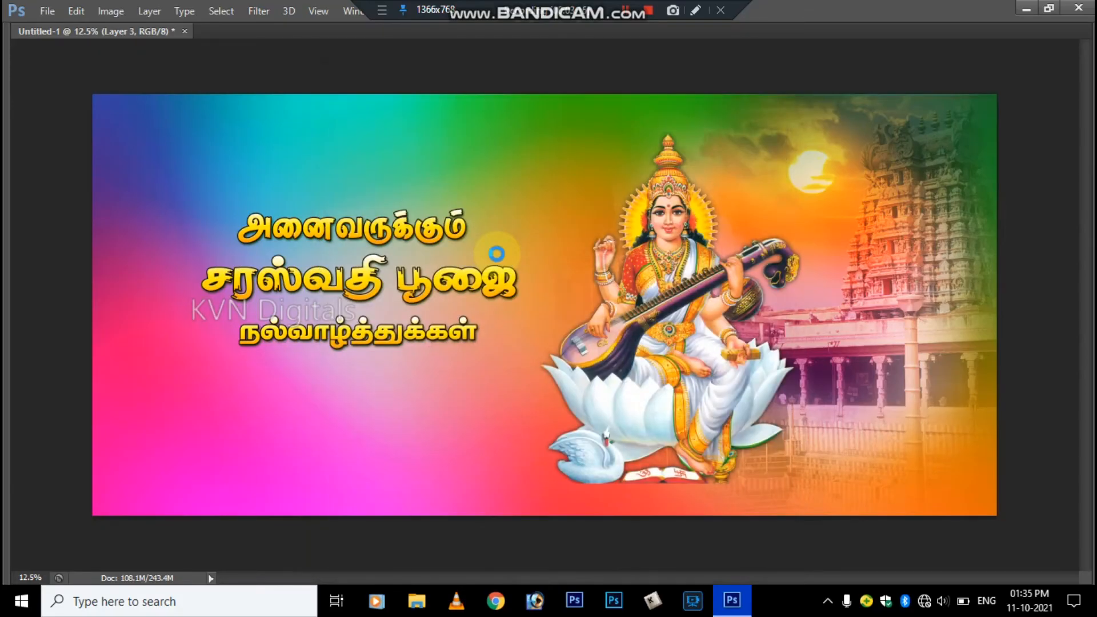
{"action": "left_click_drag", "start_coordinate": [158, 303], "coordinate": [457, 272]}
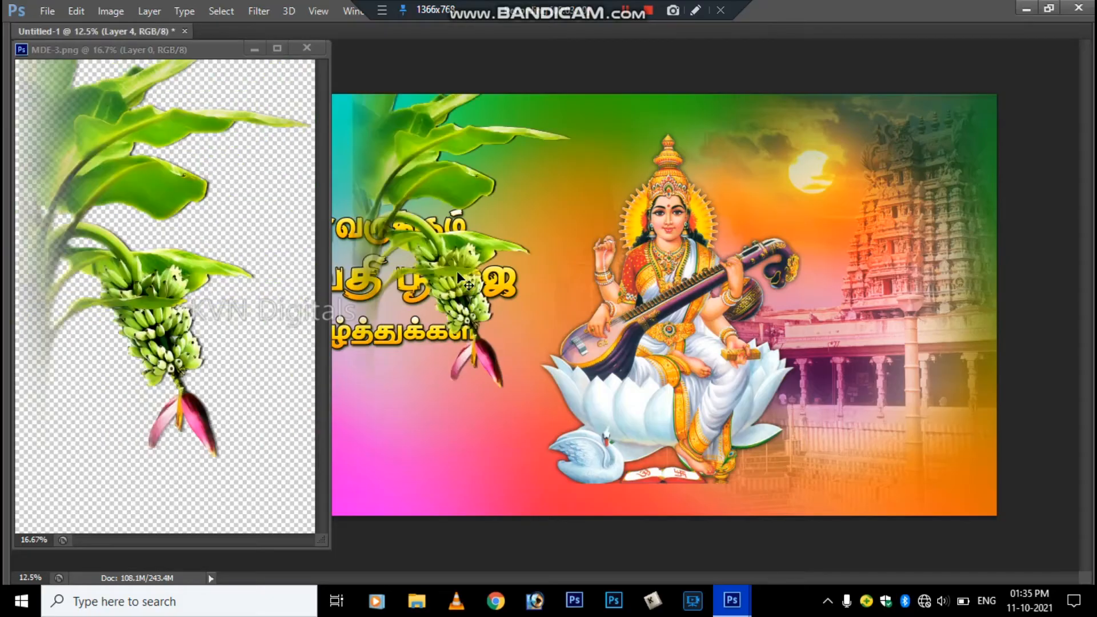
{"action": "left_click", "coordinate": [307, 47]}
{"action": "left_click_drag", "start_coordinate": [400, 133], "coordinate": [132, 125]}
Move the Tamil greeting text up and right, clear of the banana plant and beside the goddess figure
{"action": "right_click", "coordinate": [341, 238]}
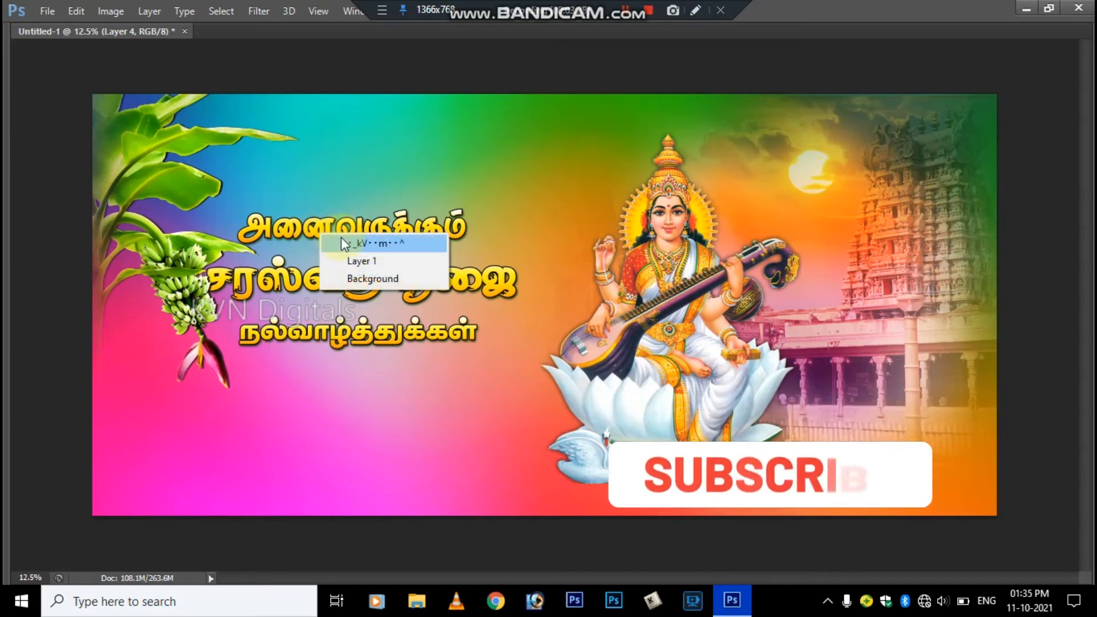
{"action": "left_click", "coordinate": [360, 244]}
{"action": "left_click_drag", "start_coordinate": [363, 223], "coordinate": [381, 201]}
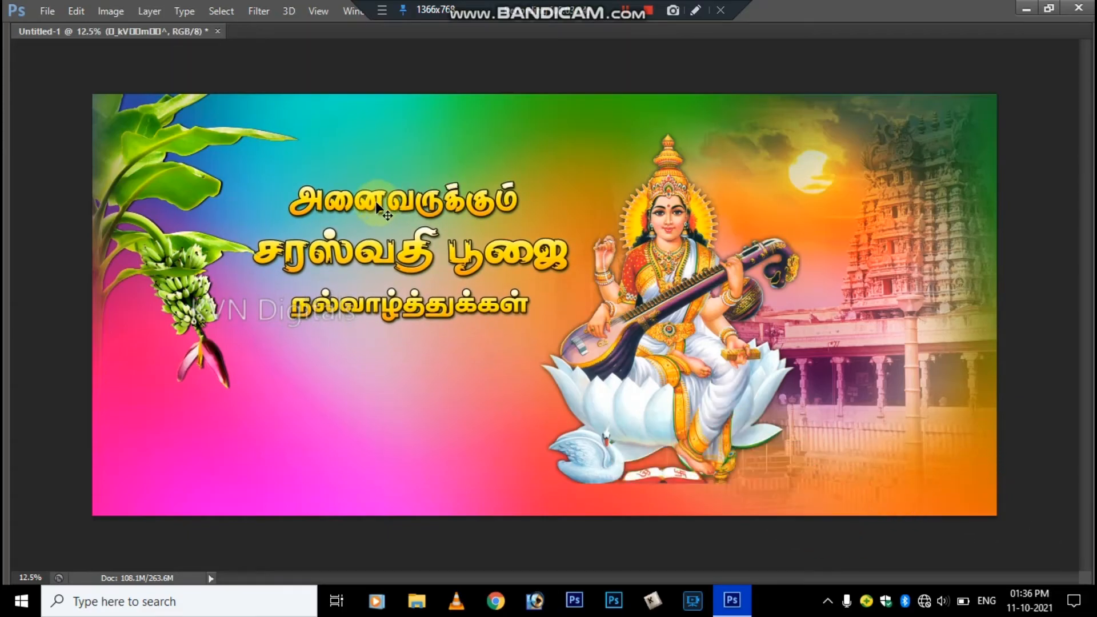
Erase the banana leaf tip that touches the second line of the greeting text
{"action": "right_click", "coordinate": [176, 261]}
{"action": "left_click", "coordinate": [197, 271]}
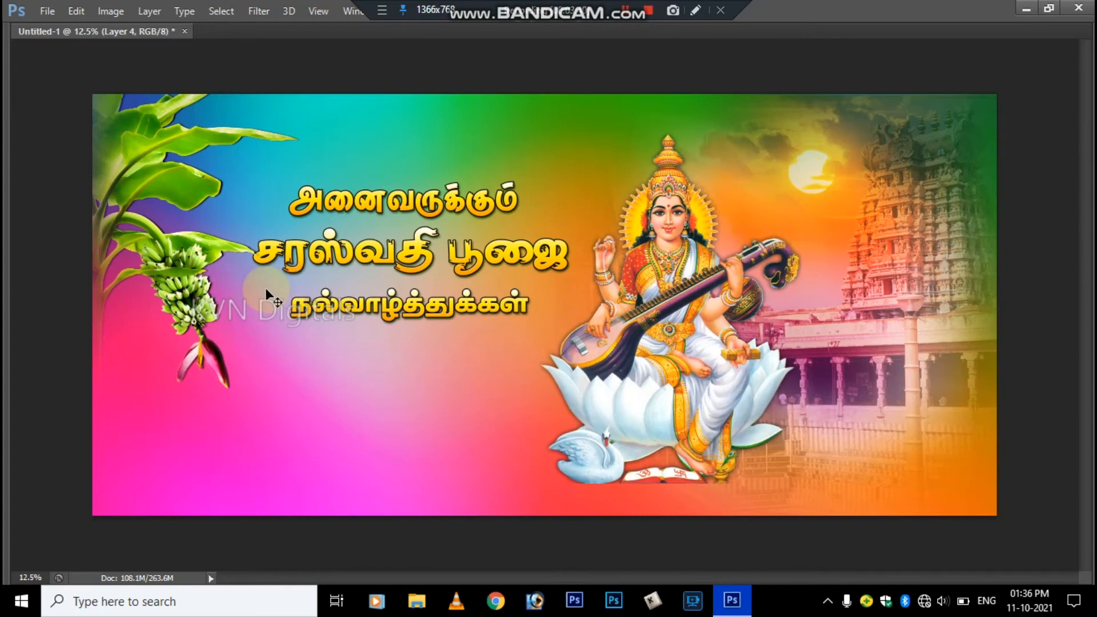
{"action": "key", "text": "e"}
{"action": "left_click", "coordinate": [273, 256]}
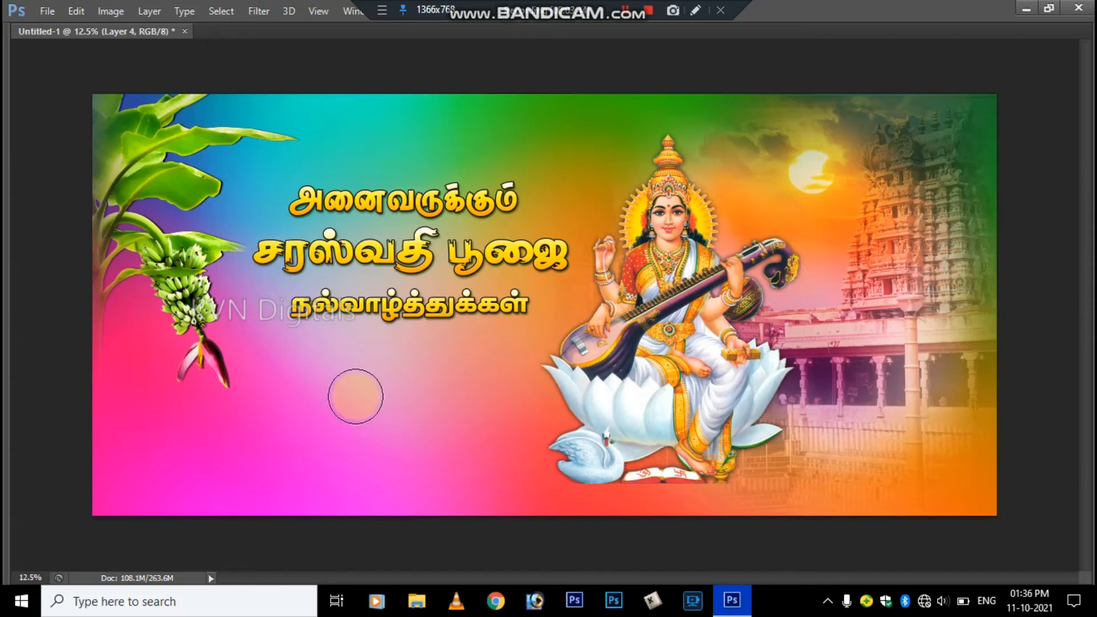
{"action": "key", "text": "u"}
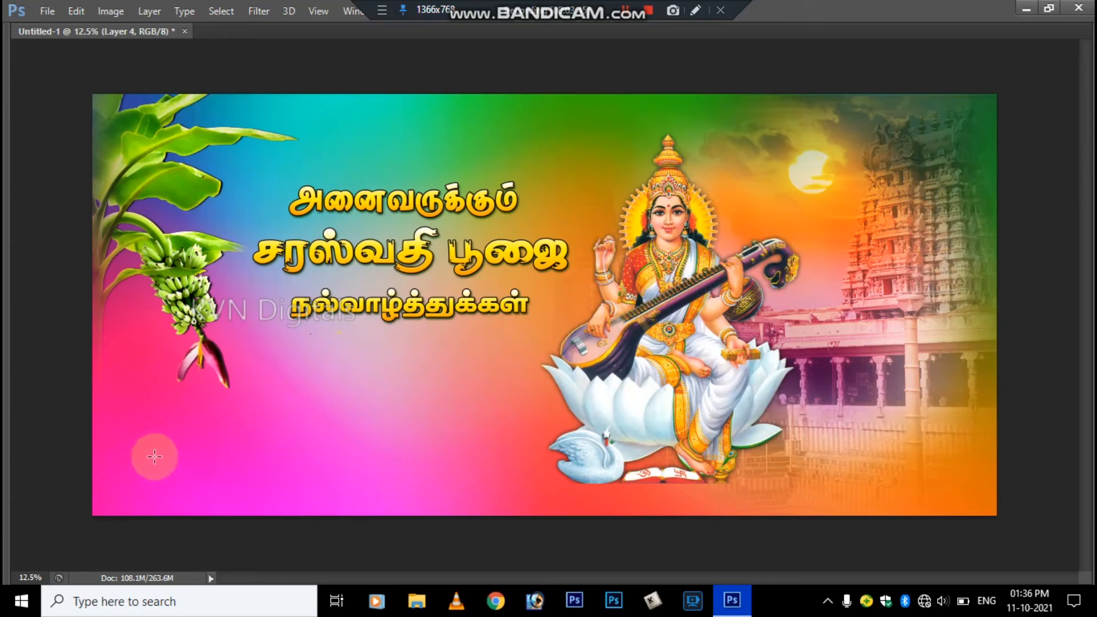
{"action": "left_click_drag", "start_coordinate": [124, 414], "coordinate": [189, 494]}
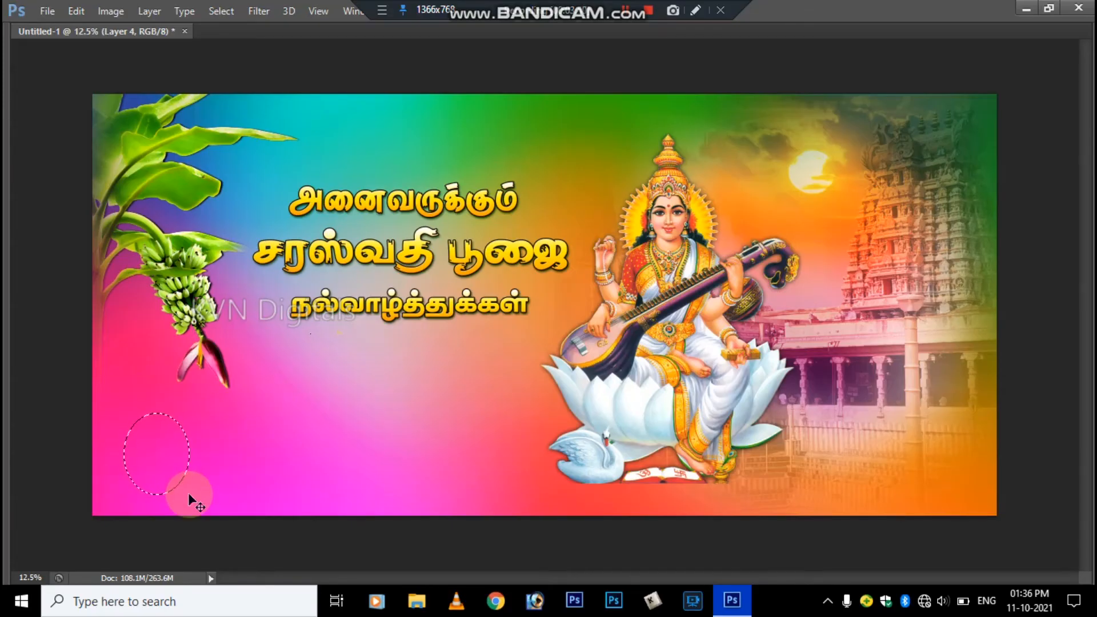
{"action": "key", "text": "ctrl+d"}
Create a small upright white-filled rectangle on a new layer near the banner's lower-left corner
{"action": "left_click_drag", "start_coordinate": [119, 427], "coordinate": [193, 516]}
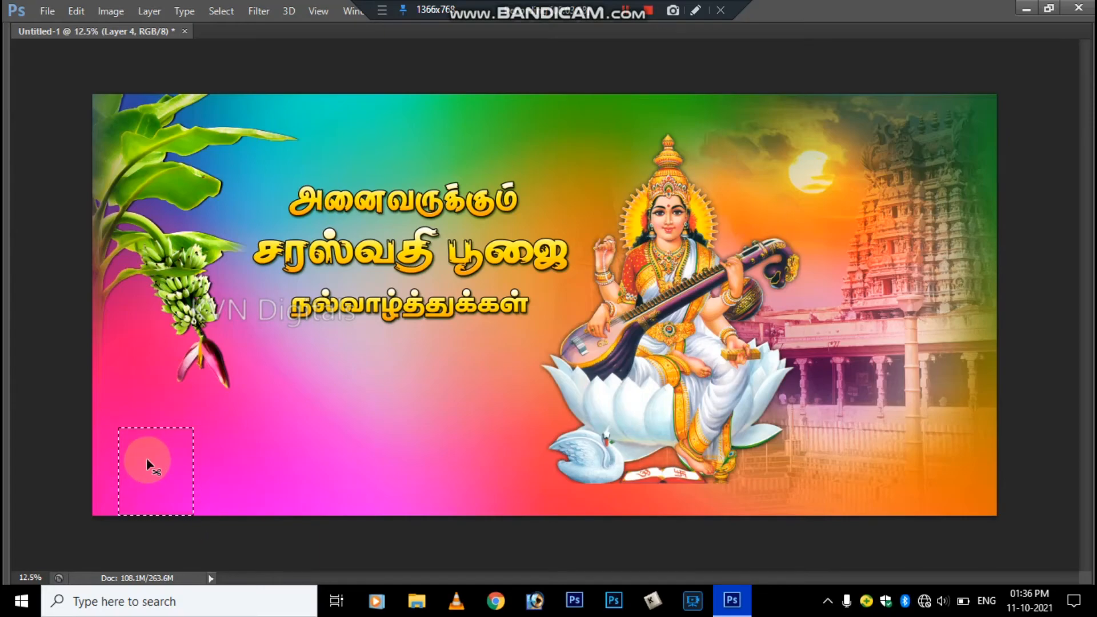
{"action": "key", "text": "ctrl+shift+n"}
{"action": "key", "text": "Return"}
{"action": "key", "text": "ctrl+BackSpace"}
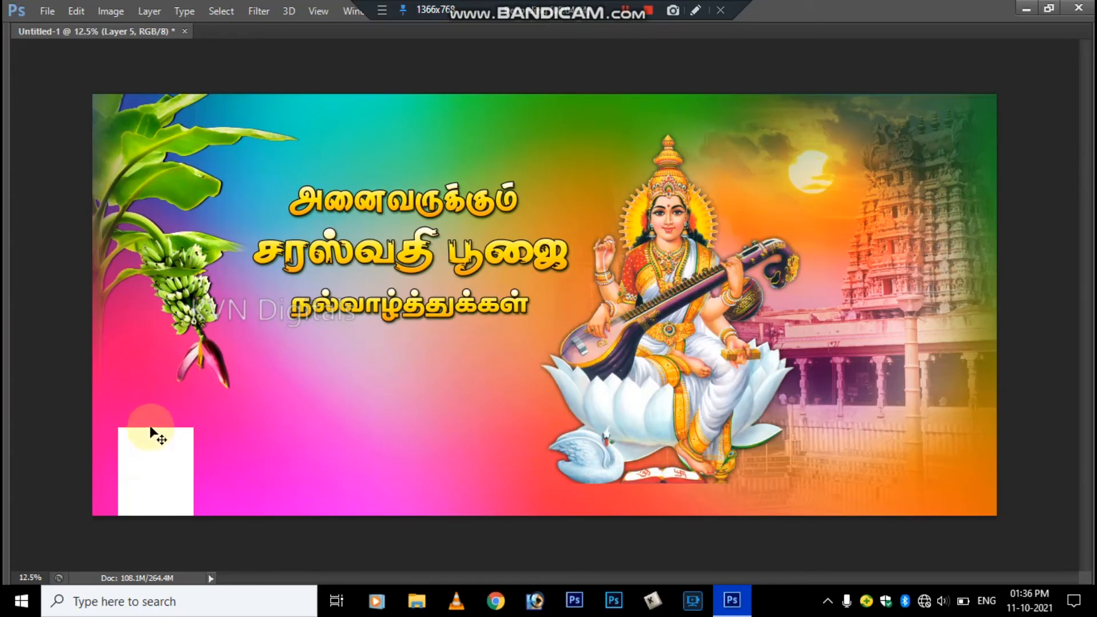
Duplicate the white rectangle into an evenly spaced row of four and merge the copies into one layer
{"action": "left_click_drag", "start_coordinate": [158, 457], "coordinate": [417, 445]}
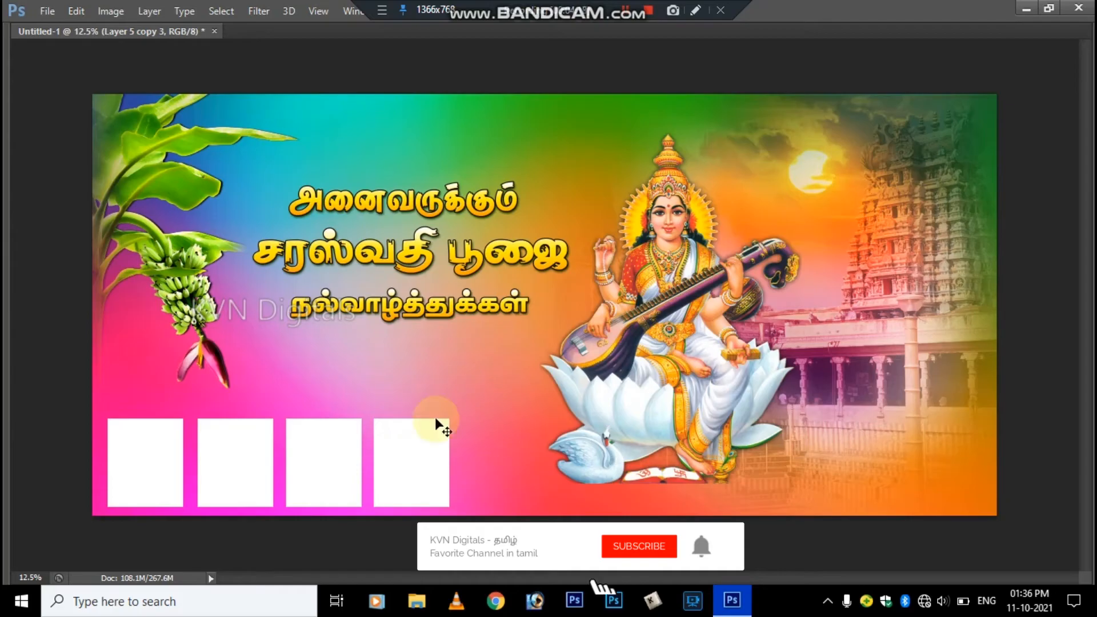
{"action": "key", "text": "Tab"}
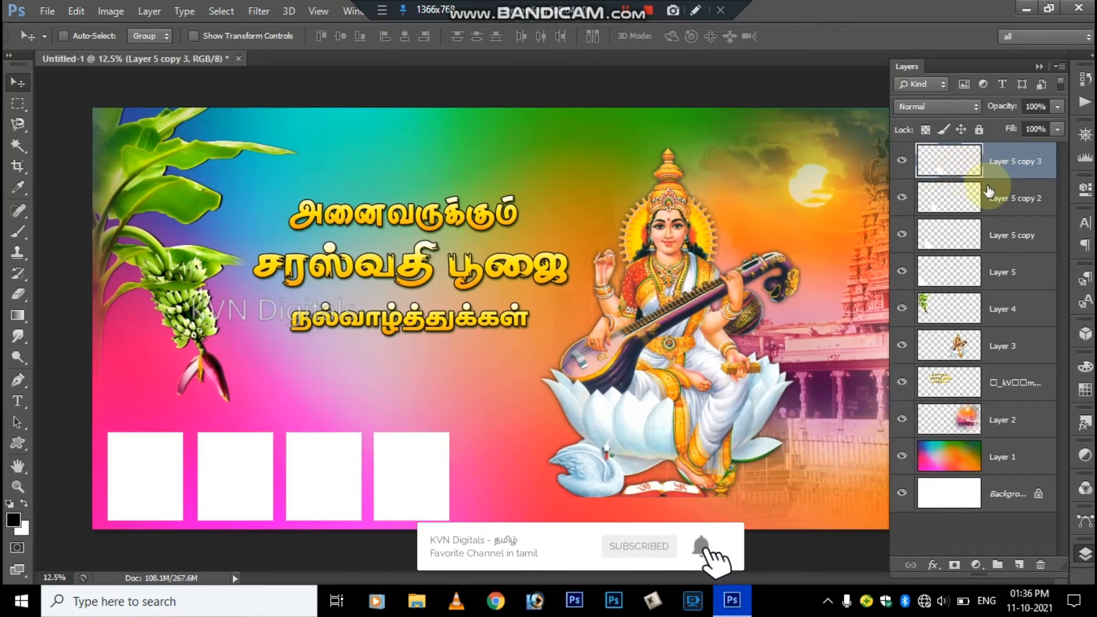
{"action": "key", "text": "ctrl+e"}
{"action": "key", "text": "ctrl+e"}
{"action": "key", "text": "ctrl+e"}
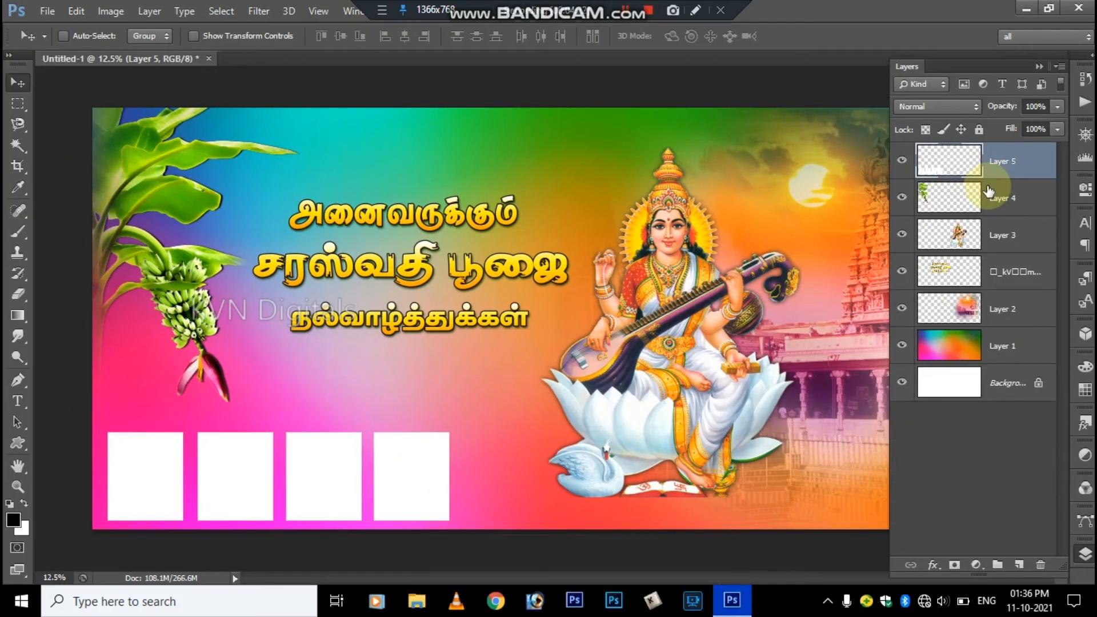
Enlarge the row of white boxes proportionally to about 118% and place it below the greeting text, left of the goddess
{"action": "right_click", "coordinate": [445, 463]}
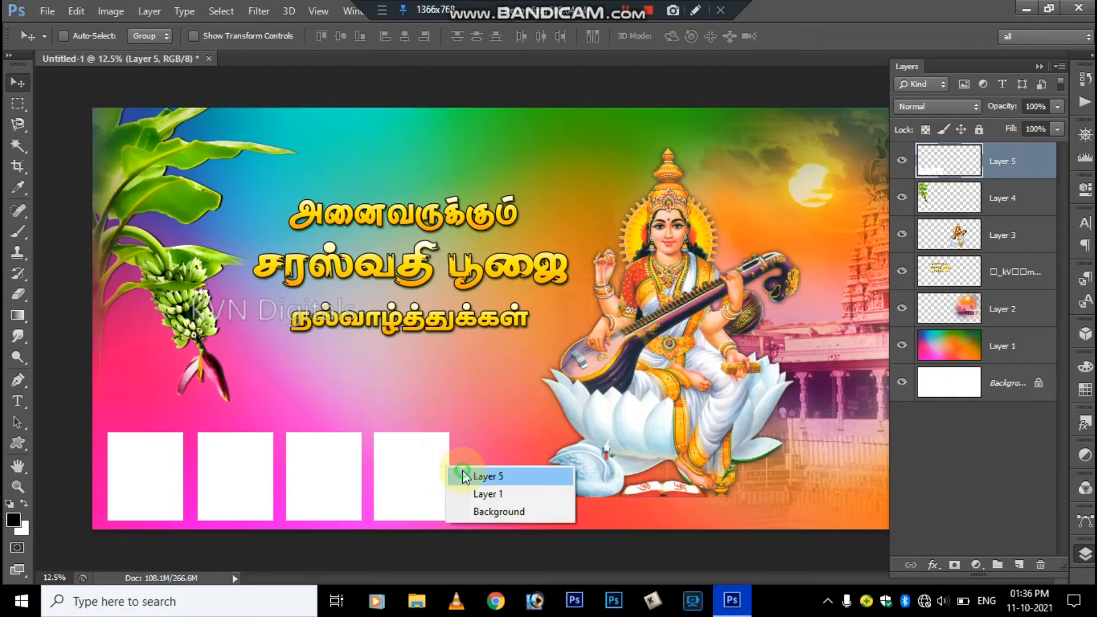
{"action": "left_click", "coordinate": [457, 478]}
{"action": "left_click_drag", "start_coordinate": [416, 473], "coordinate": [433, 466]}
{"action": "key", "text": "ctrl+t"}
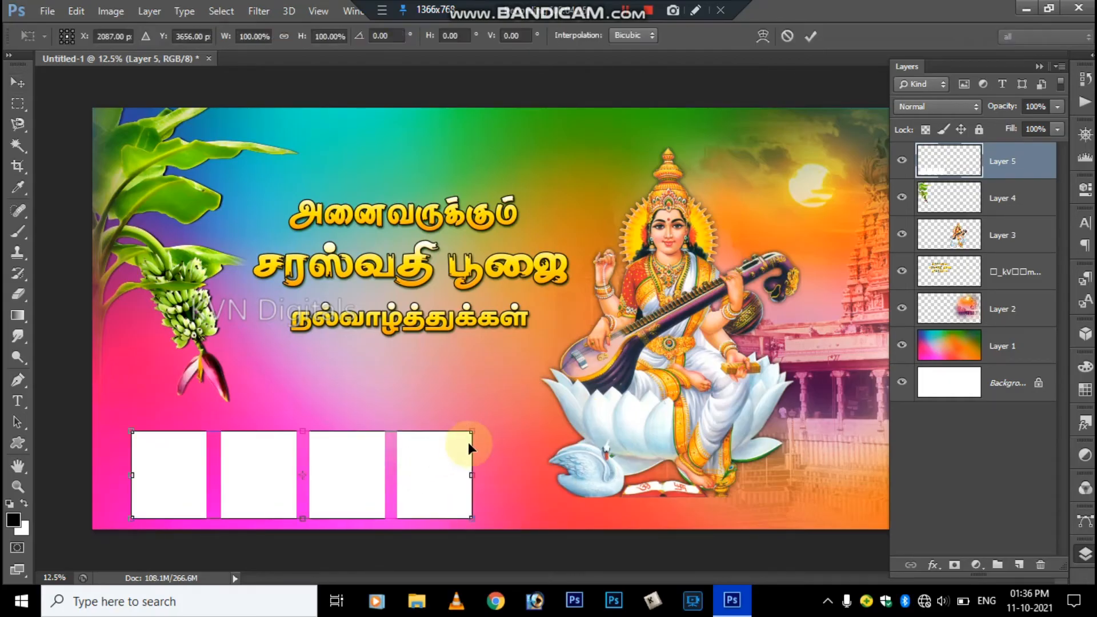
{"action": "left_click_drag", "start_coordinate": [473, 428], "coordinate": [502, 417]}
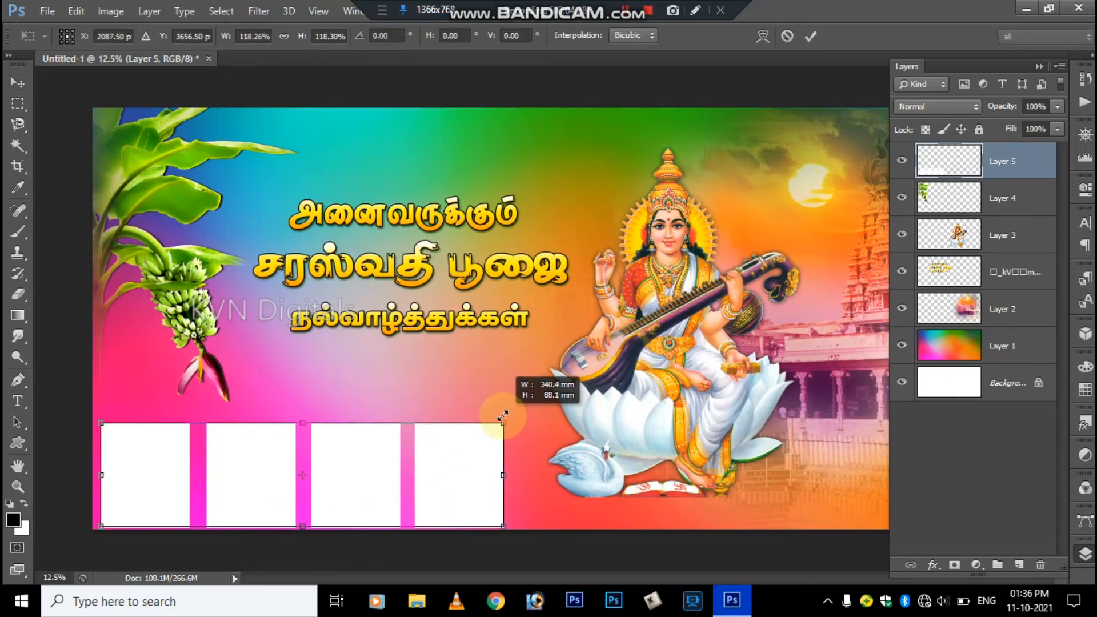
{"action": "key", "text": "Return"}
{"action": "right_click", "coordinate": [413, 464]}
{"action": "left_click_drag", "start_coordinate": [413, 464], "coordinate": [460, 459]}
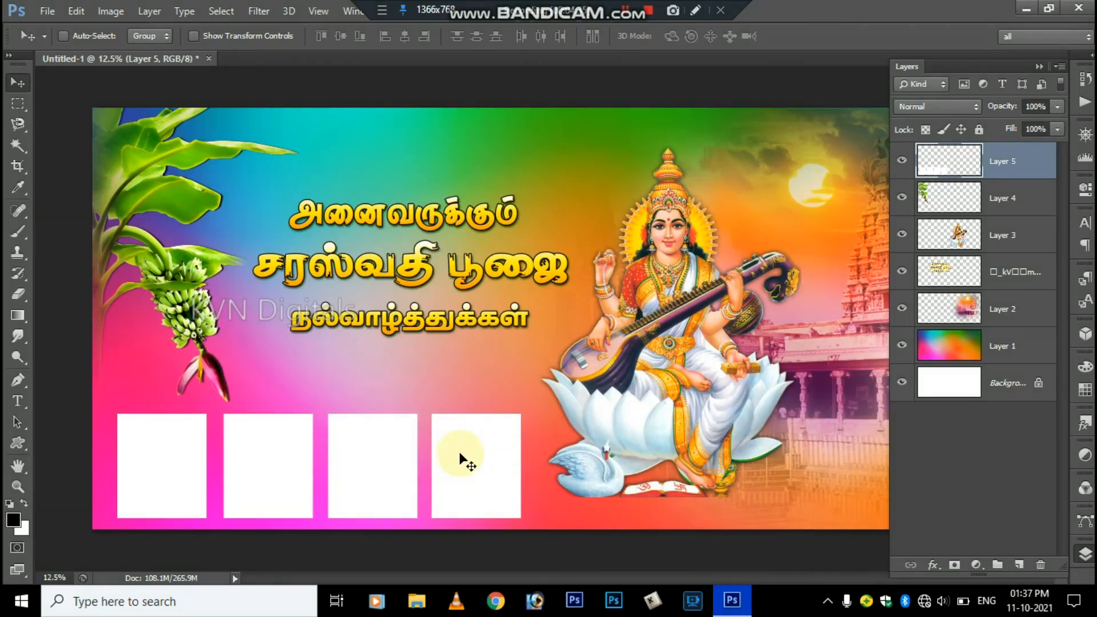
Add a drop shadow to the white boxes with distance 33 px, spread 6% and size 51 px
{"action": "double_click", "coordinate": [1036, 168]}
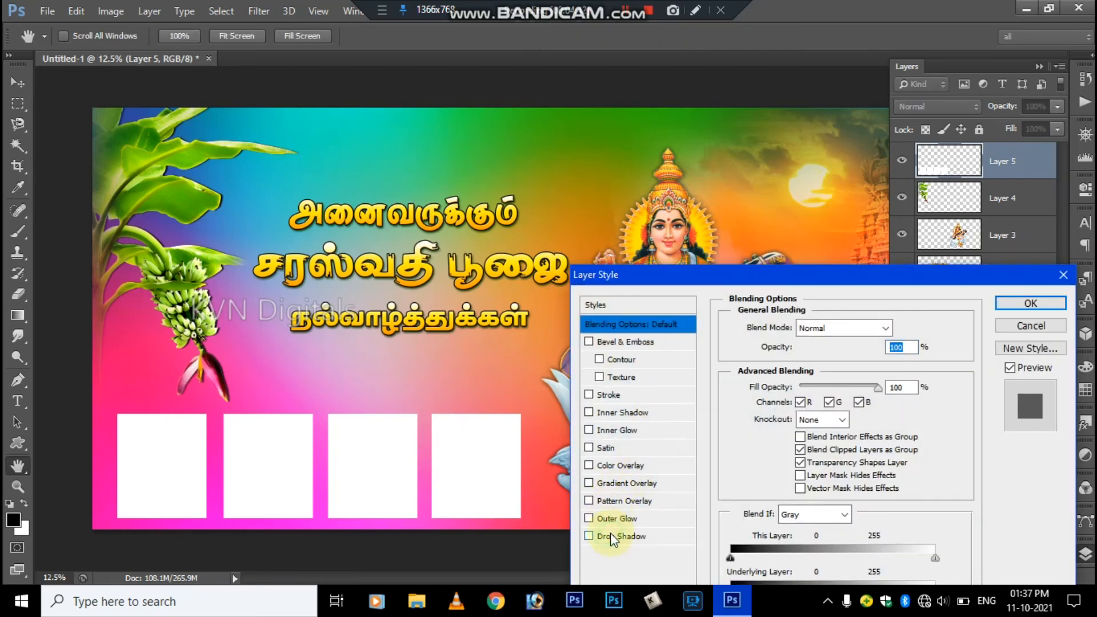
{"action": "left_click", "coordinate": [611, 536]}
{"action": "left_click_drag", "start_coordinate": [788, 401], "coordinate": [814, 400]}
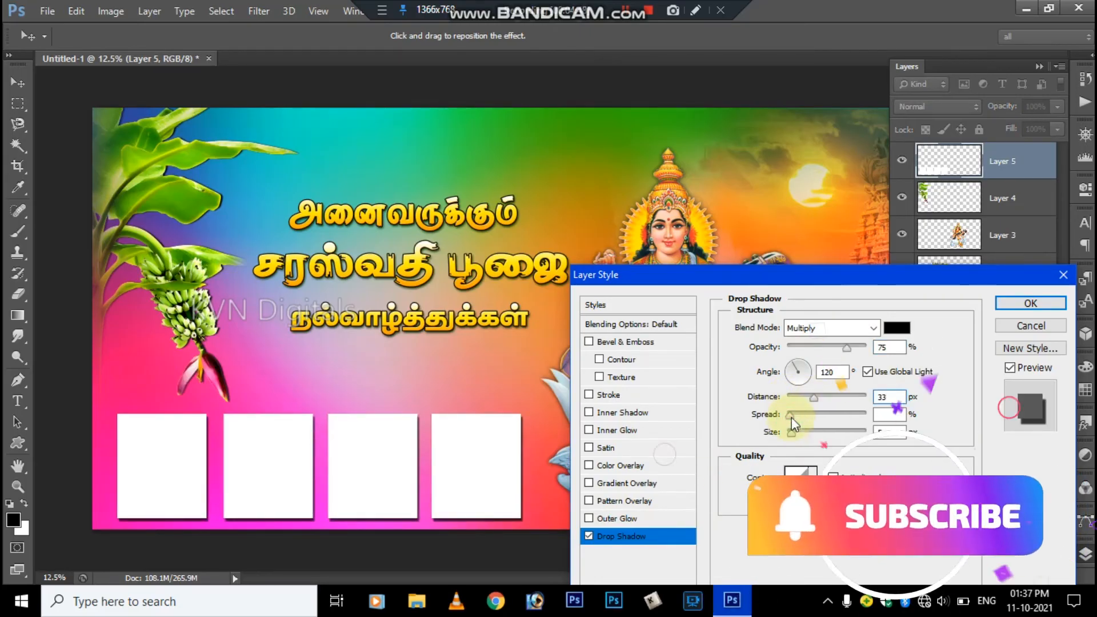
{"action": "left_click", "coordinate": [792, 415]}
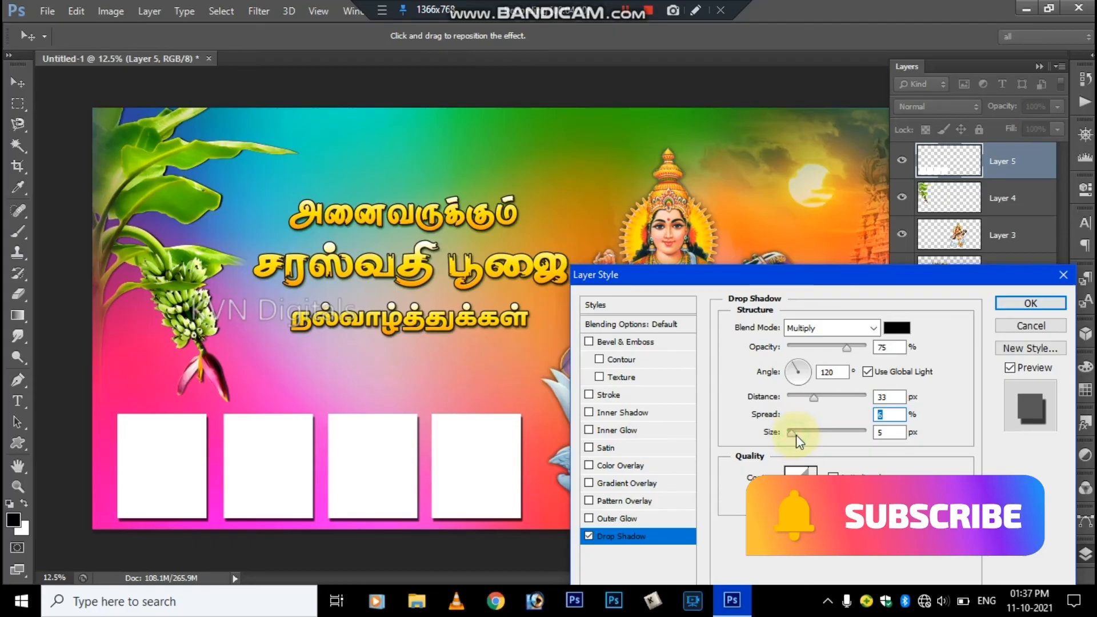
{"action": "left_click_drag", "start_coordinate": [797, 434], "coordinate": [807, 435]}
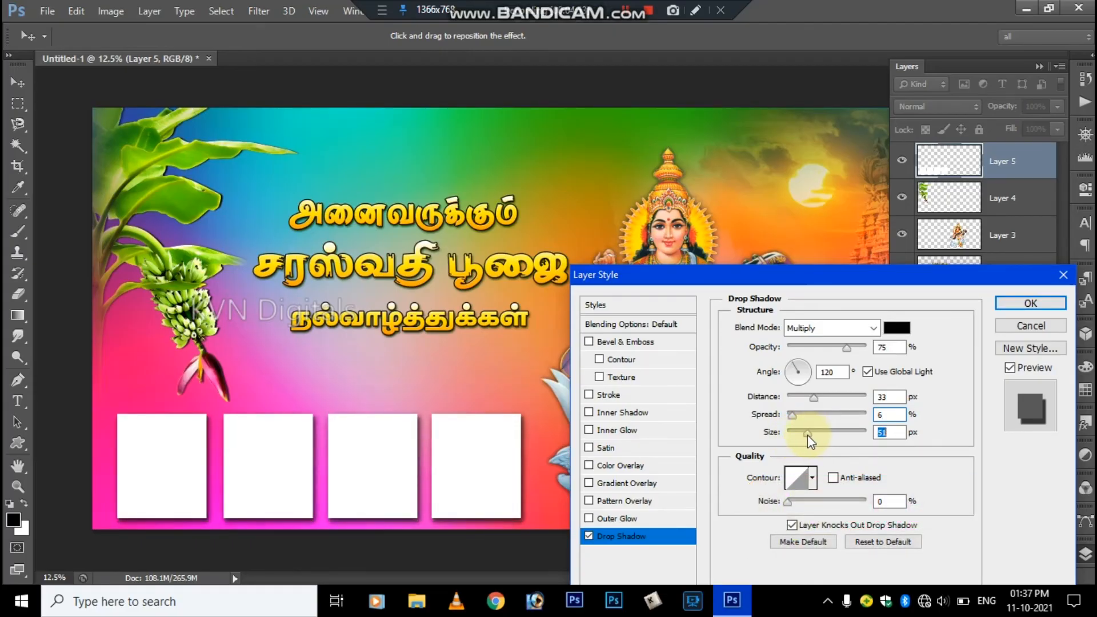
{"action": "left_click", "coordinate": [1007, 303]}
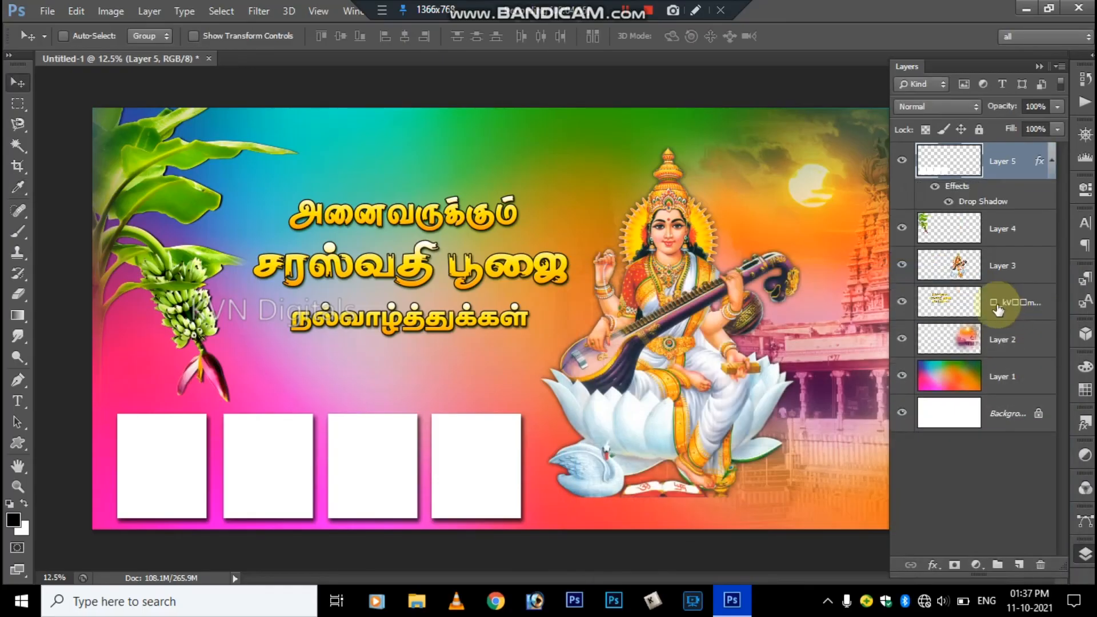
Enlarge the Tamil greeting text proportionally to about 104.5% and shift it slightly left, away from the goddess figure
{"action": "right_click", "coordinate": [394, 273]}
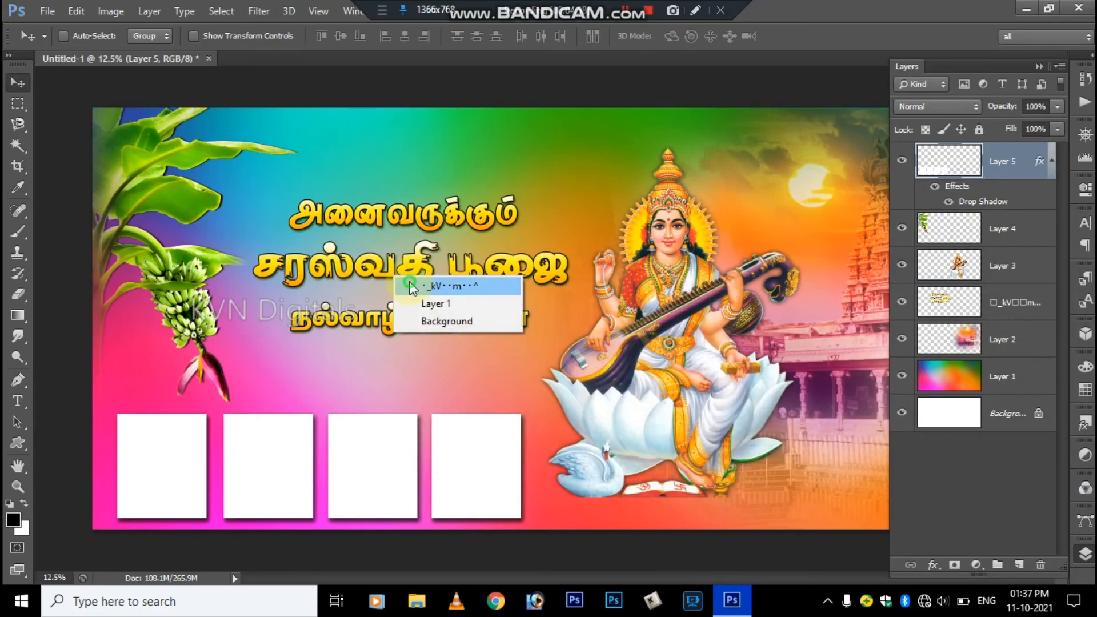
{"action": "left_click", "coordinate": [409, 280]}
{"action": "key", "text": "ctrl+t"}
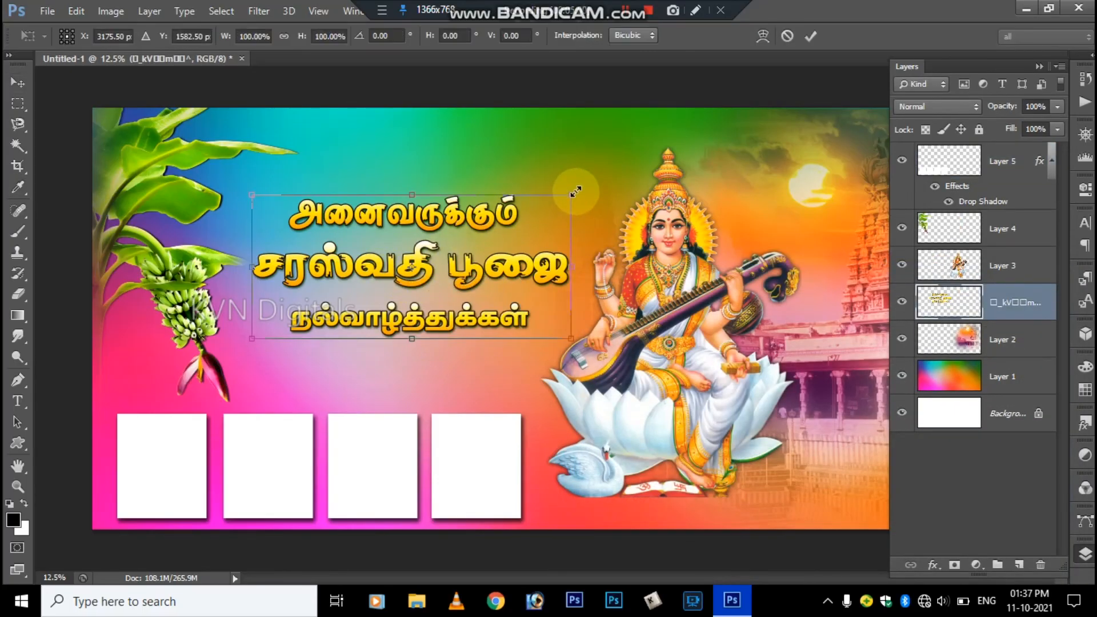
{"action": "left_click_drag", "start_coordinate": [575, 192], "coordinate": [580, 184]}
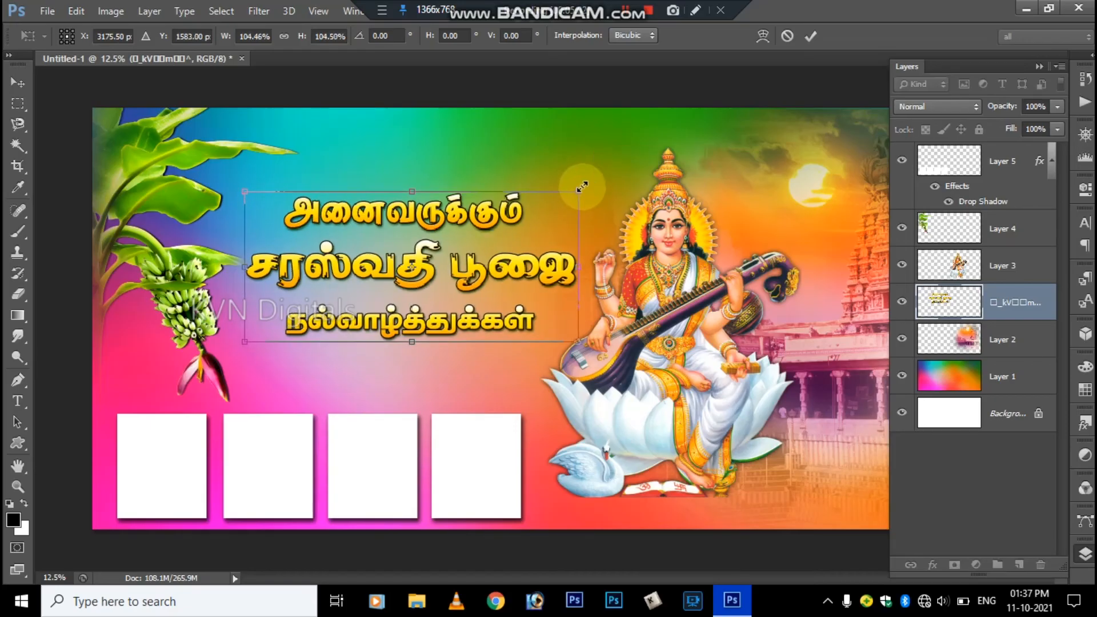
{"action": "key", "text": "Return"}
{"action": "left_click_drag", "start_coordinate": [483, 277], "coordinate": [474, 276]}
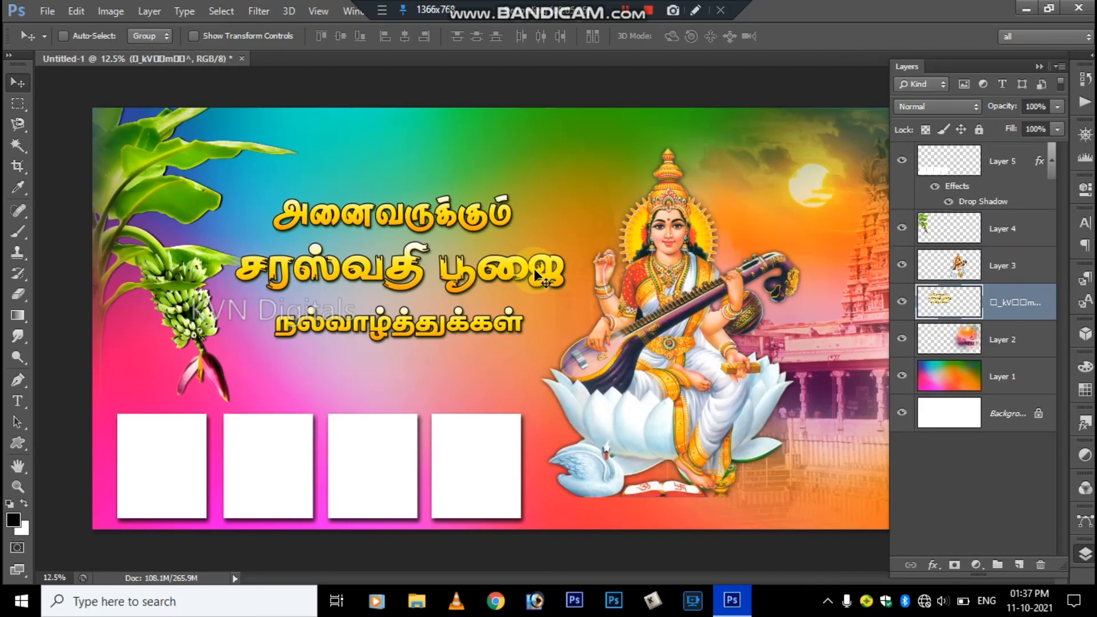
Copy the orange glow from MDE 5.png into the banner behind the goddess's head and close the source file
{"action": "key", "text": "ctrl+o"}
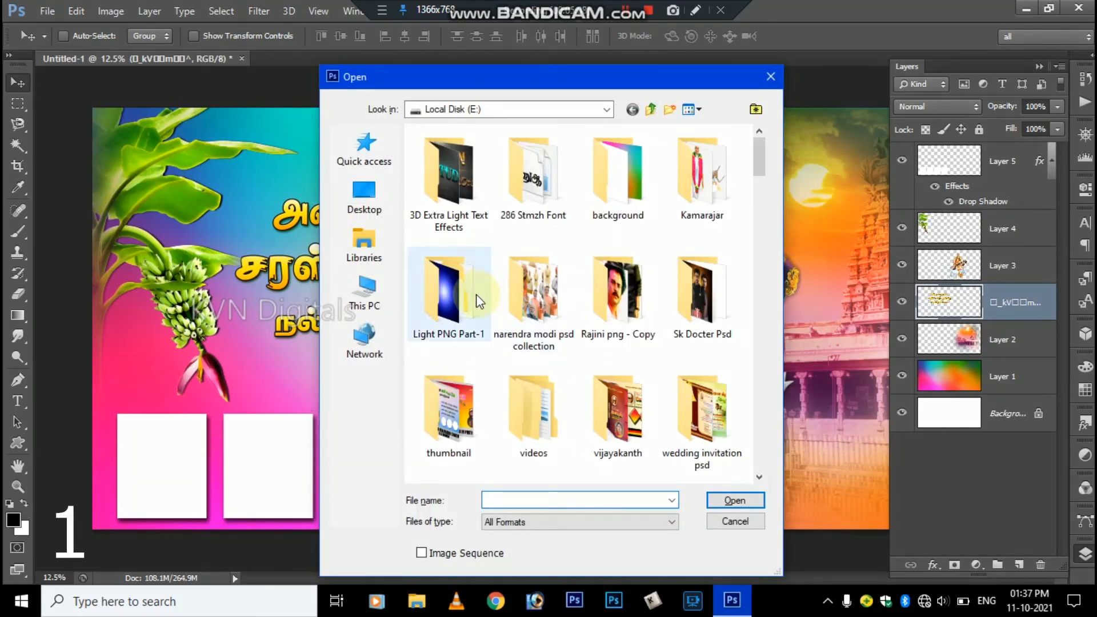
{"action": "double_click", "coordinate": [431, 163]}
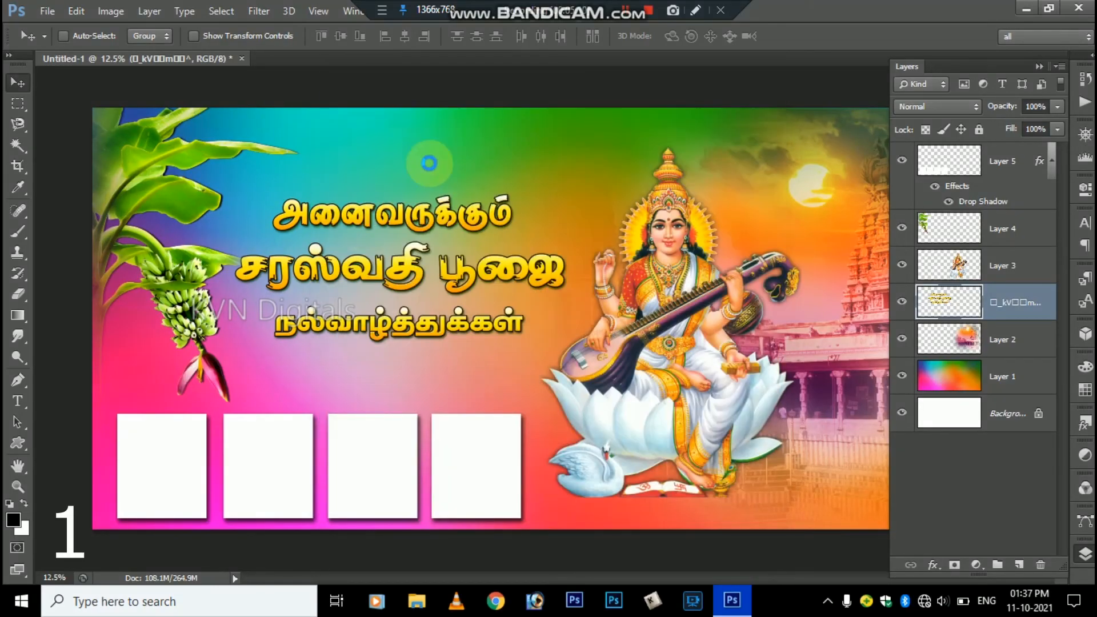
{"action": "left_click_drag", "start_coordinate": [163, 255], "coordinate": [678, 214]}
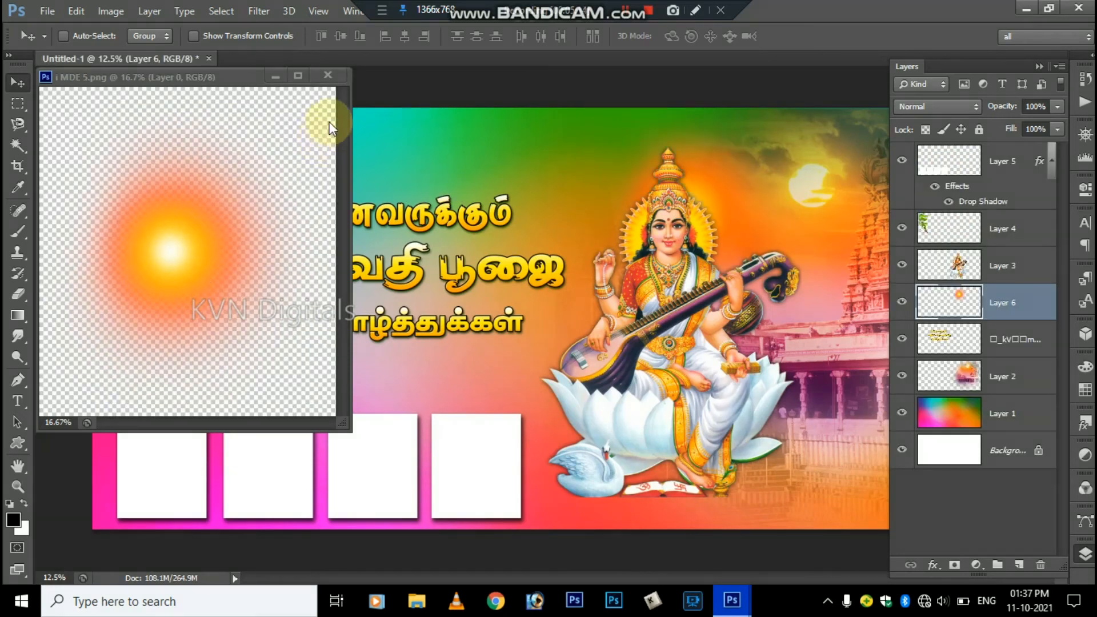
{"action": "left_click", "coordinate": [331, 75]}
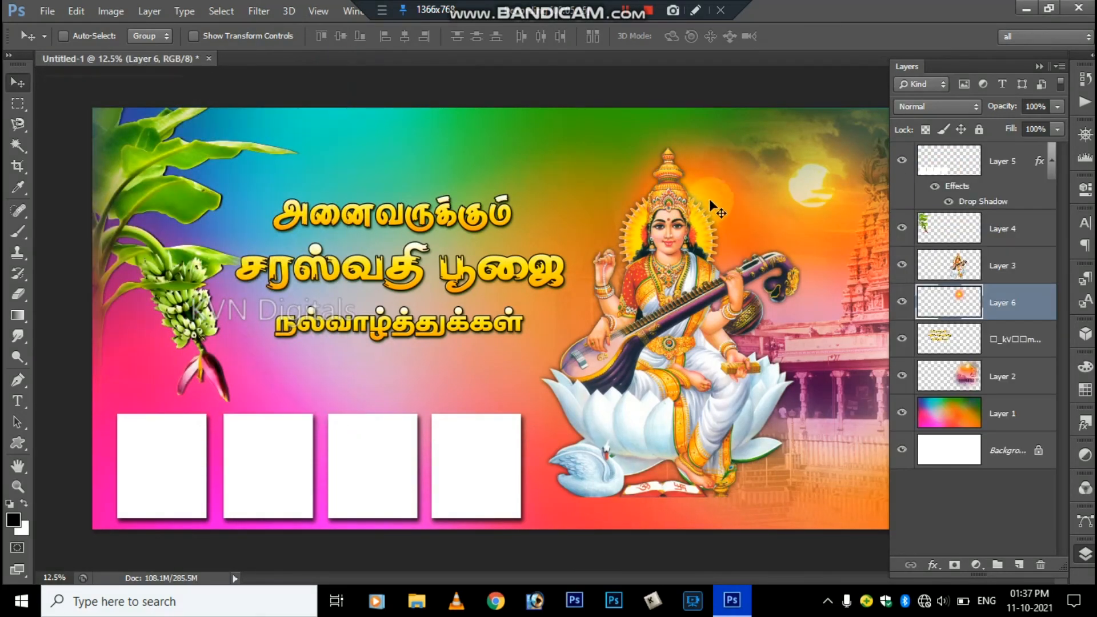
{"action": "left_click_drag", "start_coordinate": [709, 195], "coordinate": [689, 216]}
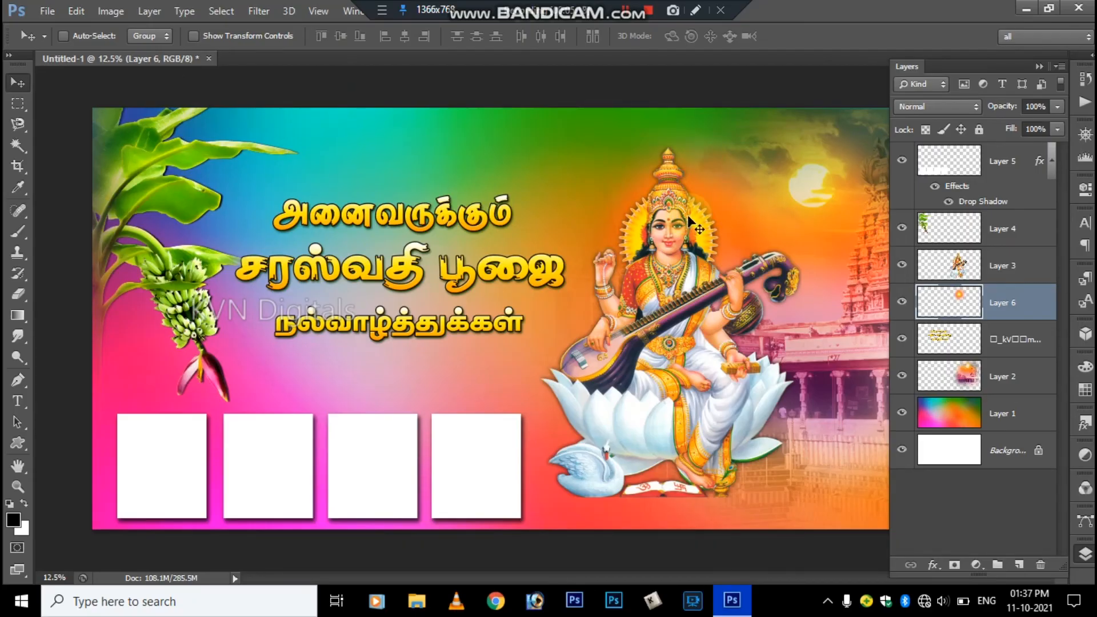
Set the orange glow layer's blend mode to Screen, reposition the glow behind the goddess, and hide the interface panels
{"action": "left_click", "coordinate": [972, 108]}
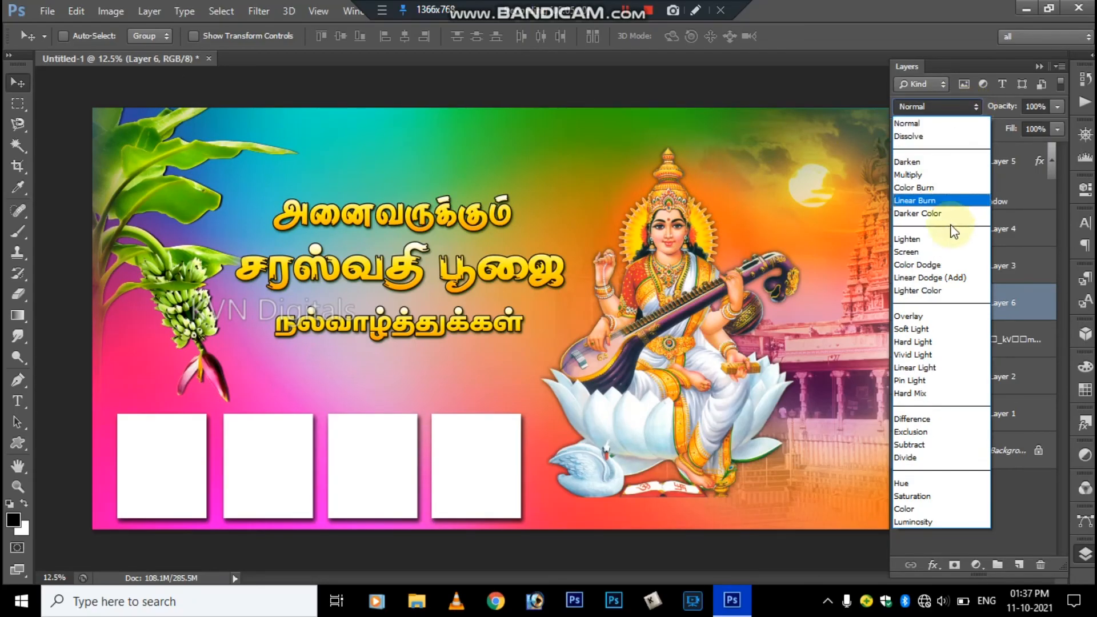
{"action": "left_click", "coordinate": [943, 252]}
{"action": "left_click_drag", "start_coordinate": [717, 211], "coordinate": [590, 254]}
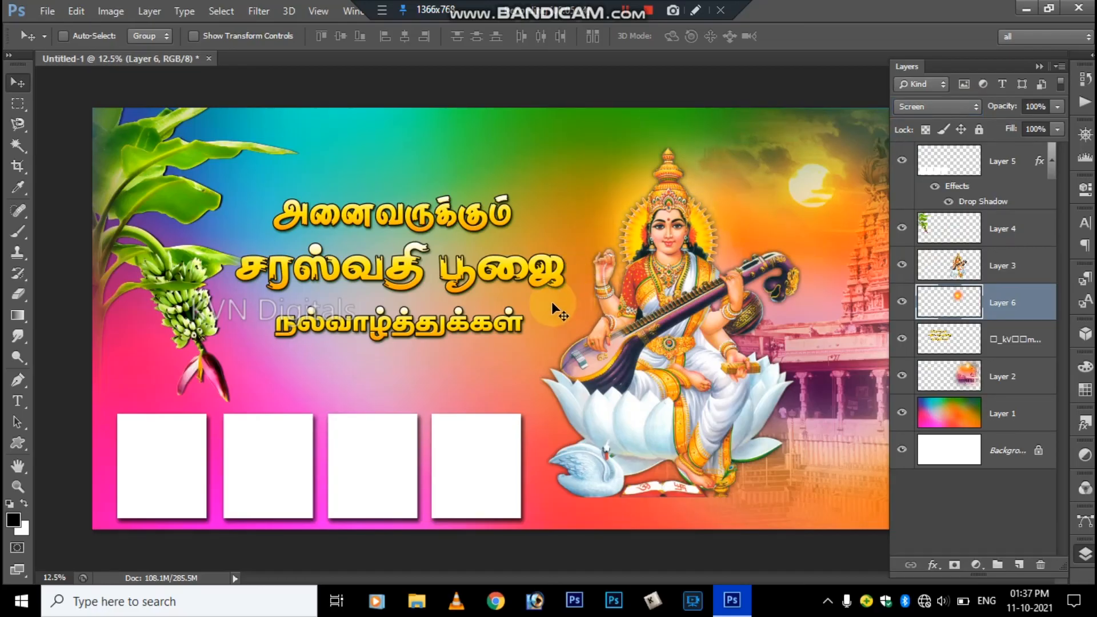
{"action": "key", "text": "Tab"}
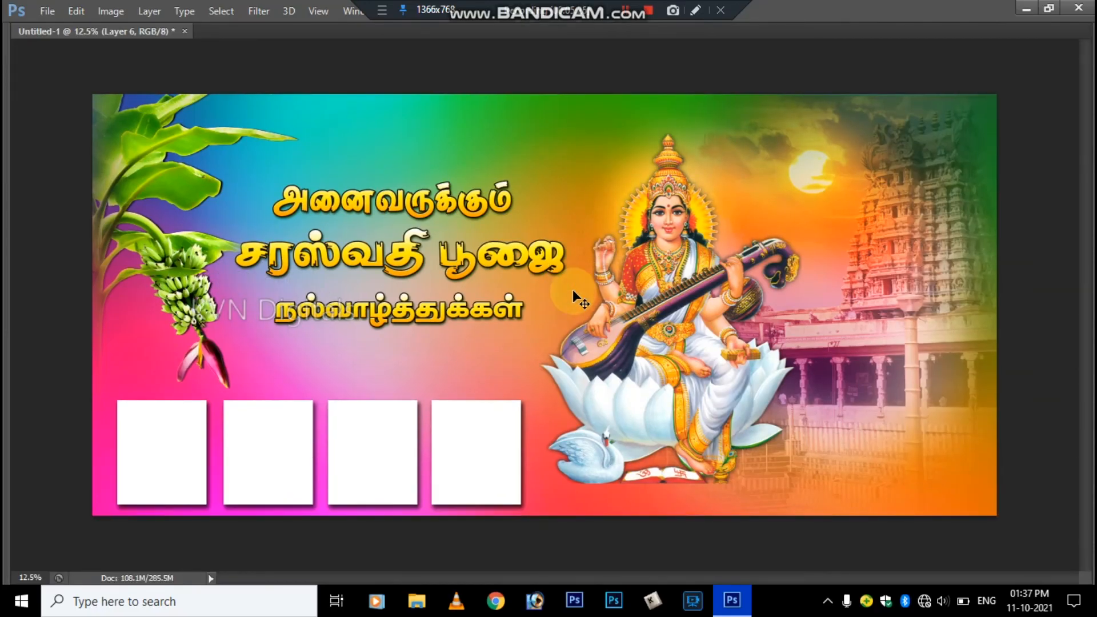